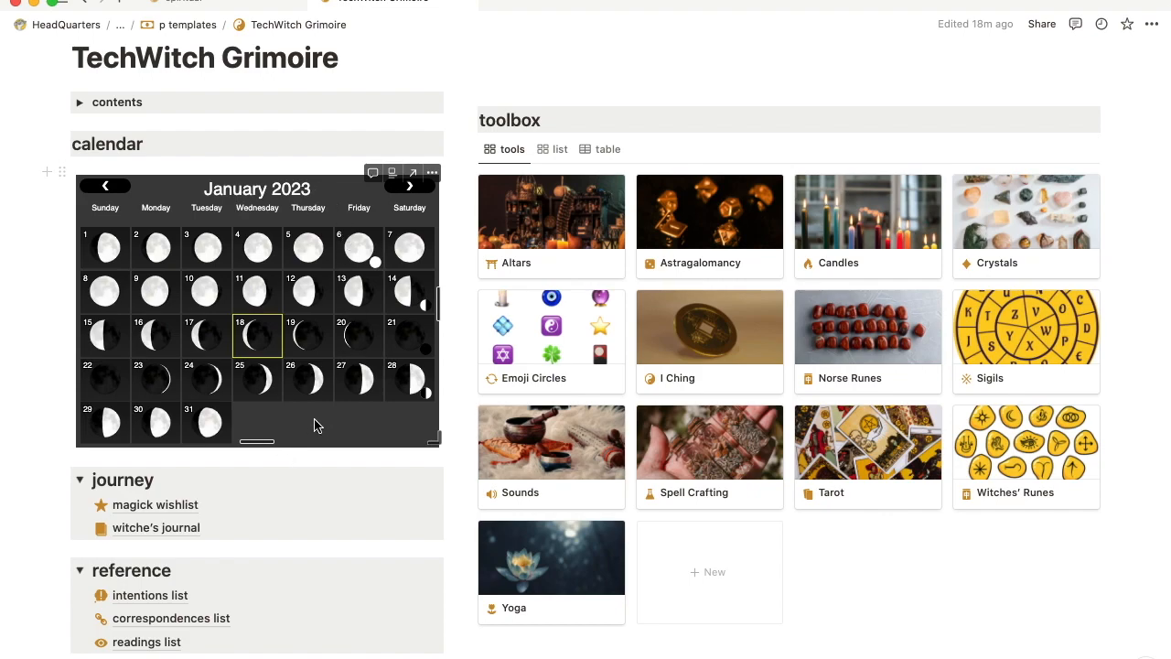
# - Open the magick wishlist from the journey section and show its open items
pyautogui.scroll(-2, 311, 439)
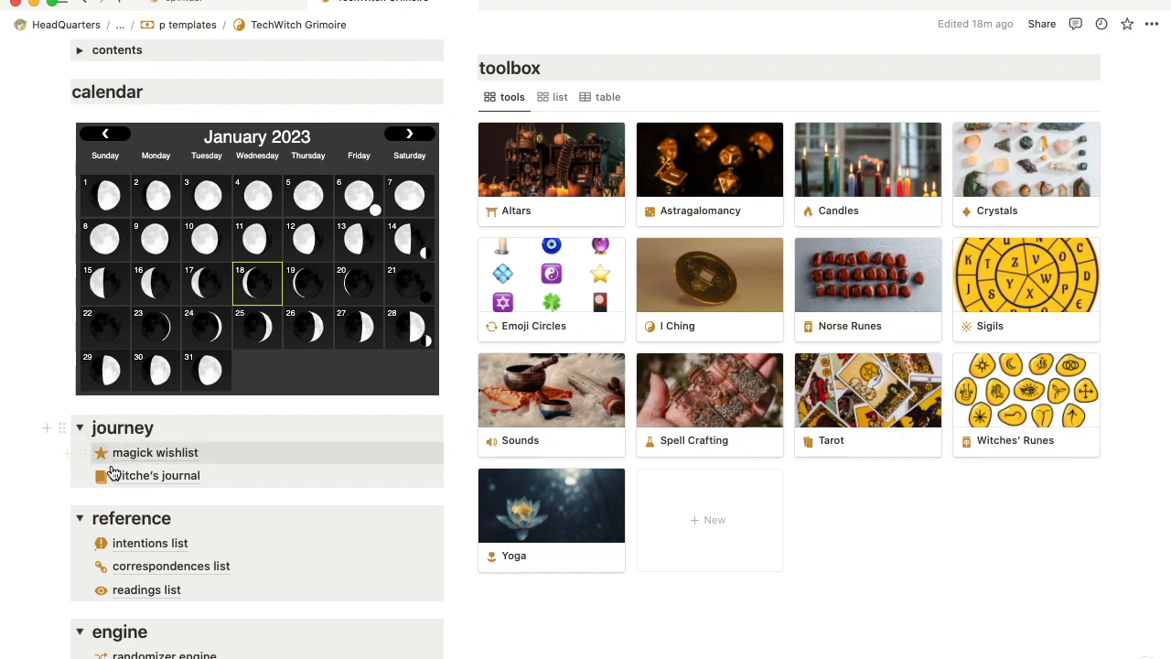
pyautogui.click(179, 454)
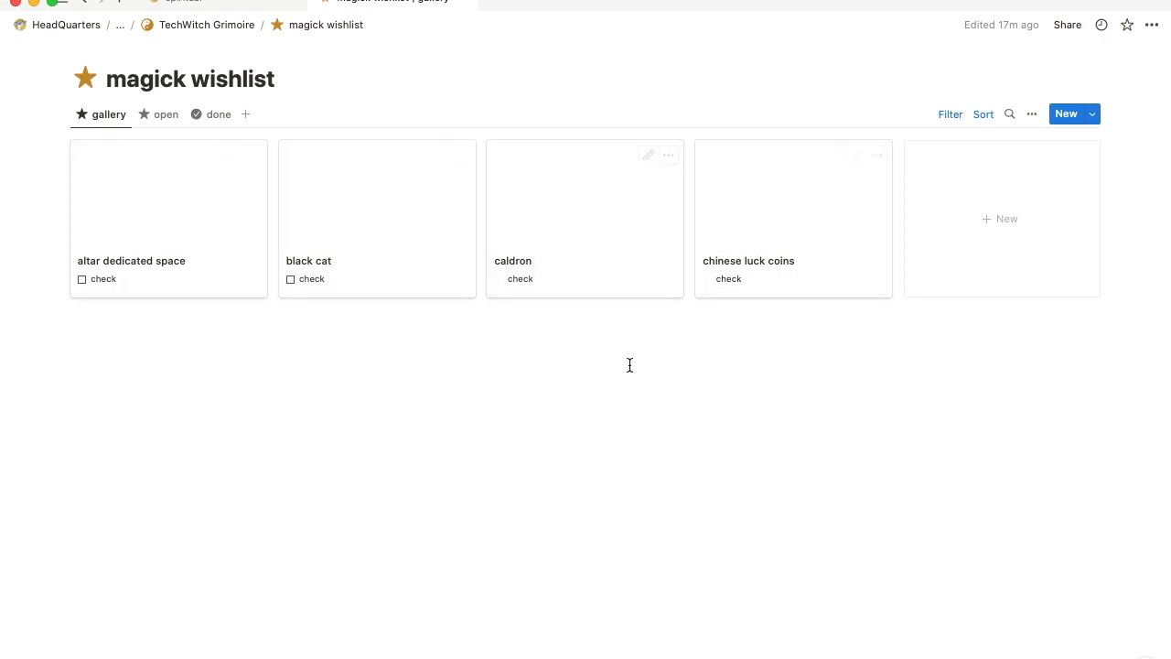
pyautogui.click(156, 117)
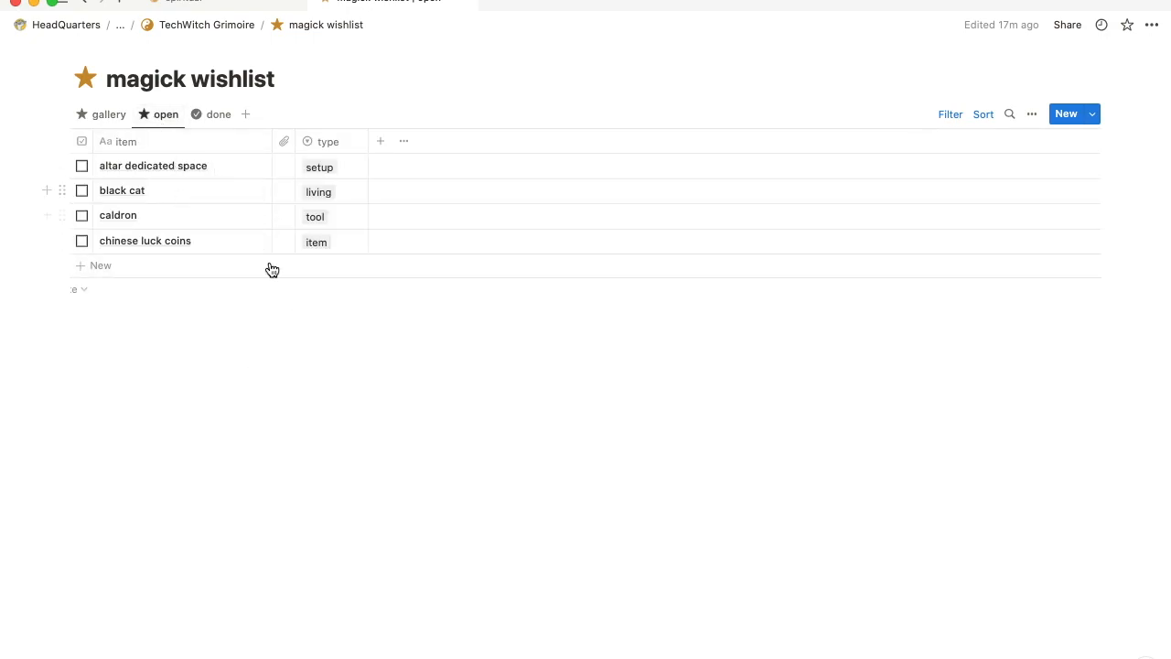
# - Mark the caldron item as done in the wishlist and check the gallery and open views
pyautogui.click(83, 215)
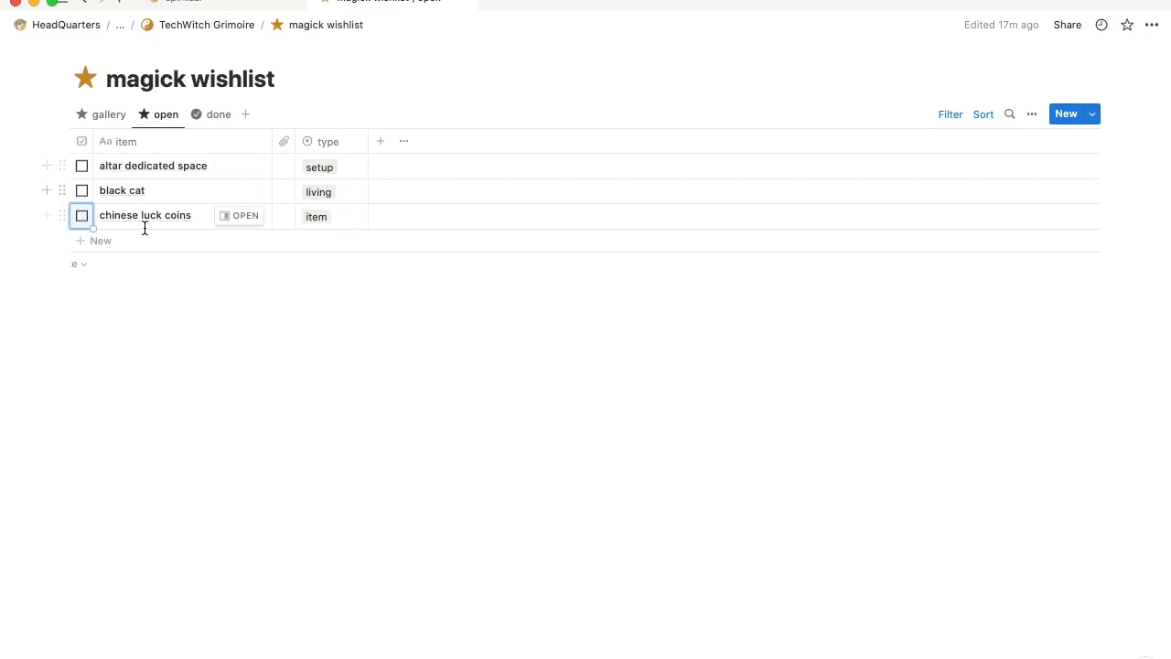
pyautogui.click(112, 119)
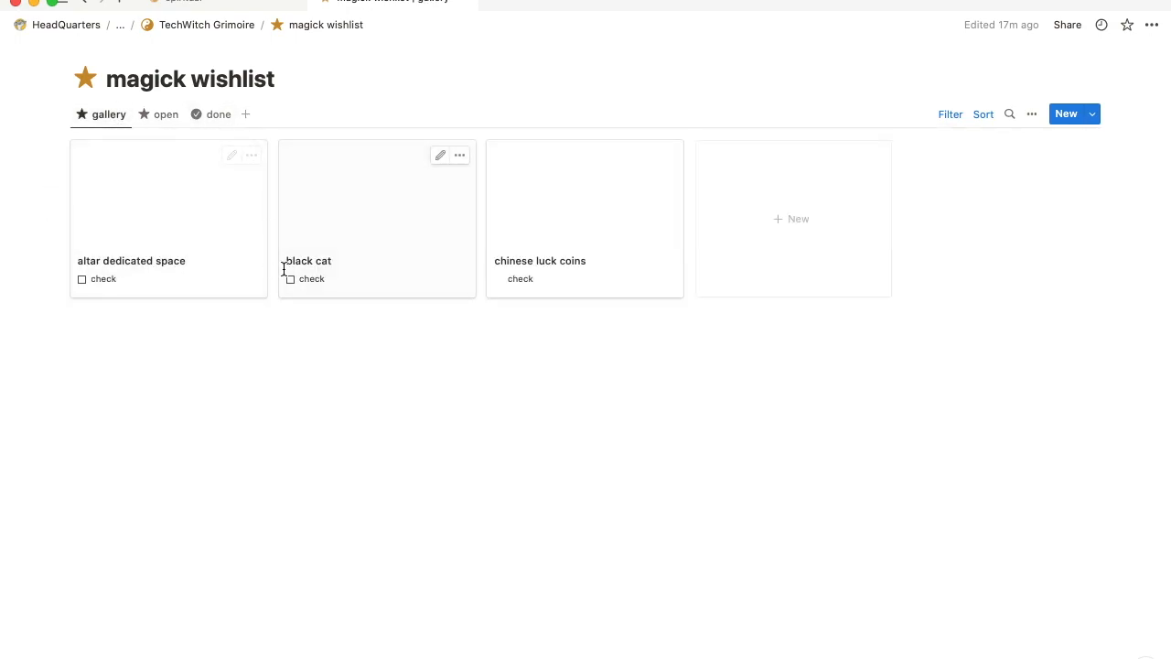
pyautogui.click(156, 122)
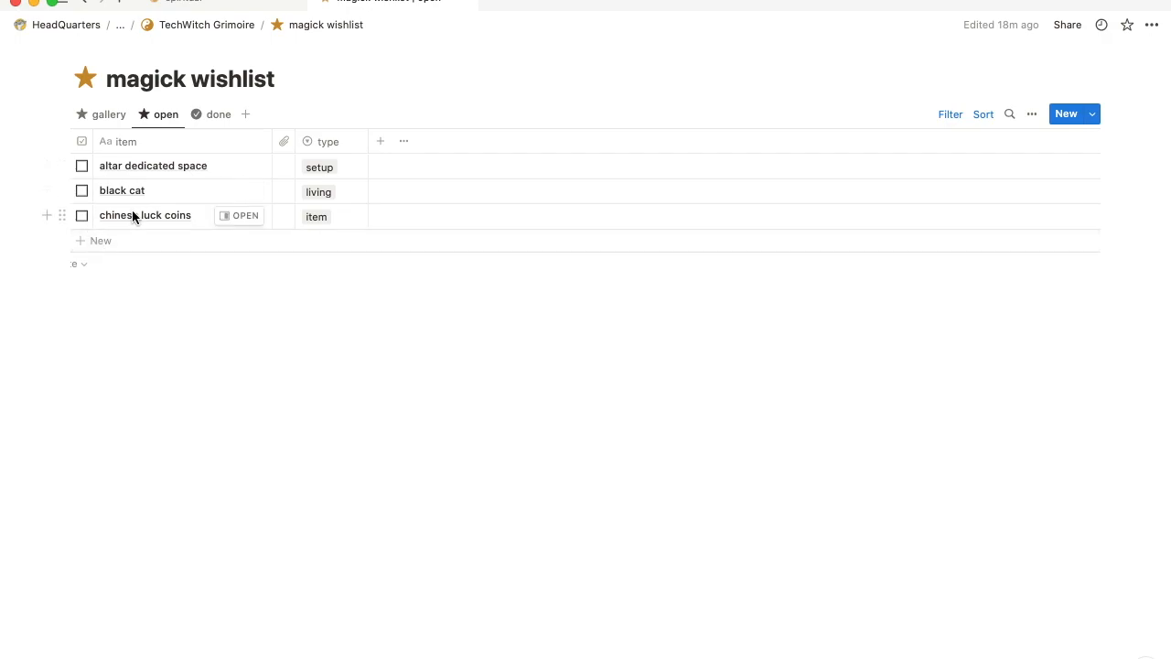
# - Uncheck caldron among the wishlist's done items and return to the open items
pyautogui.click(212, 114)
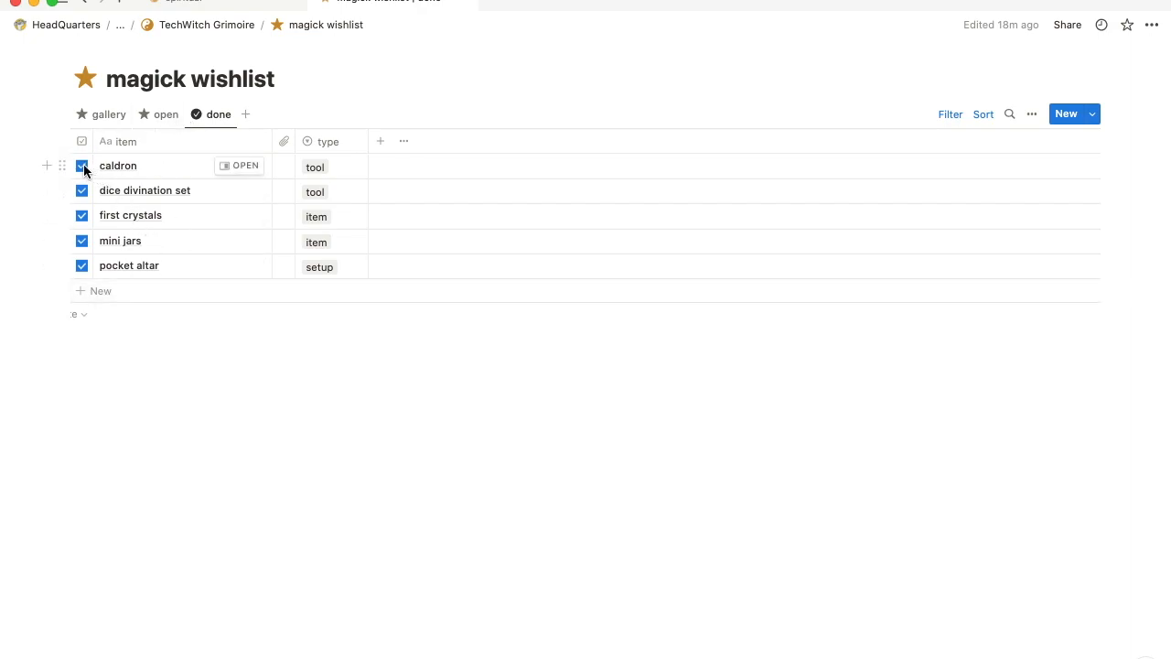
pyautogui.click(81, 165)
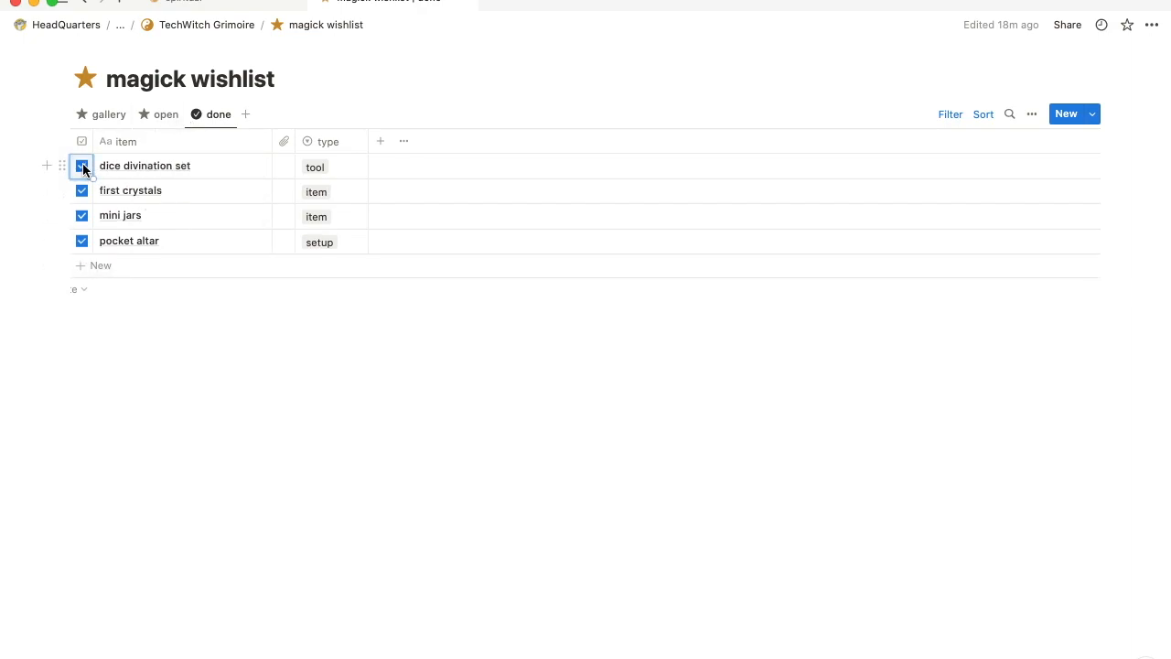
pyautogui.click(161, 117)
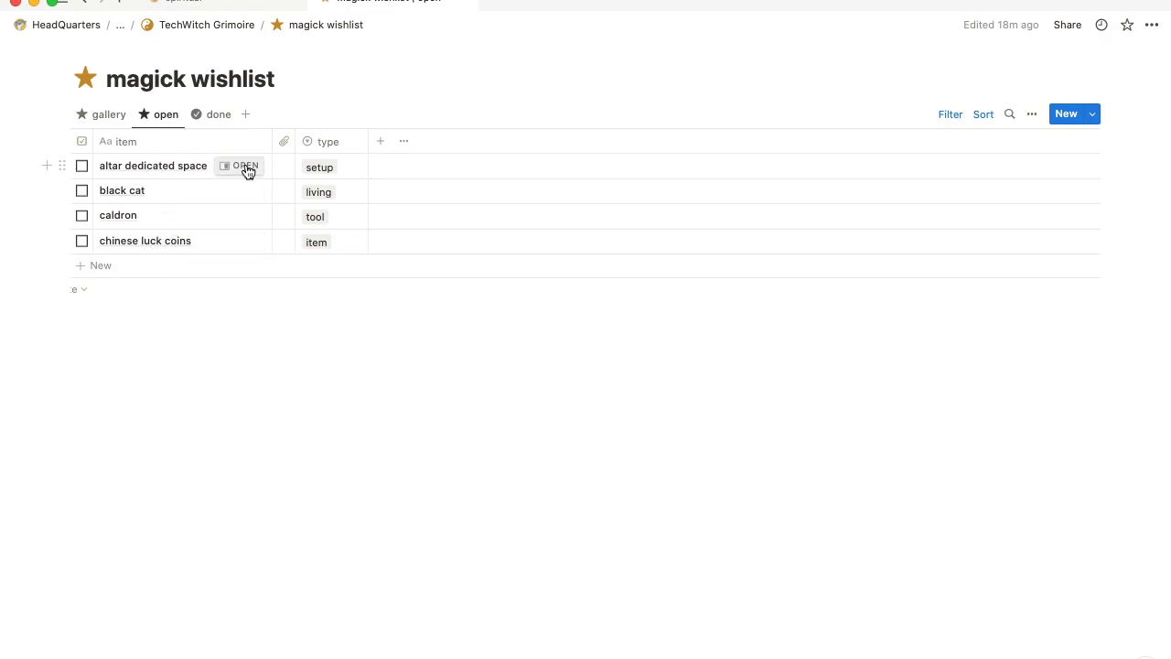
# - Inspect the type options and file attachment options of the altar dedicated space item, and return to the gallery view
pyautogui.click(326, 165)
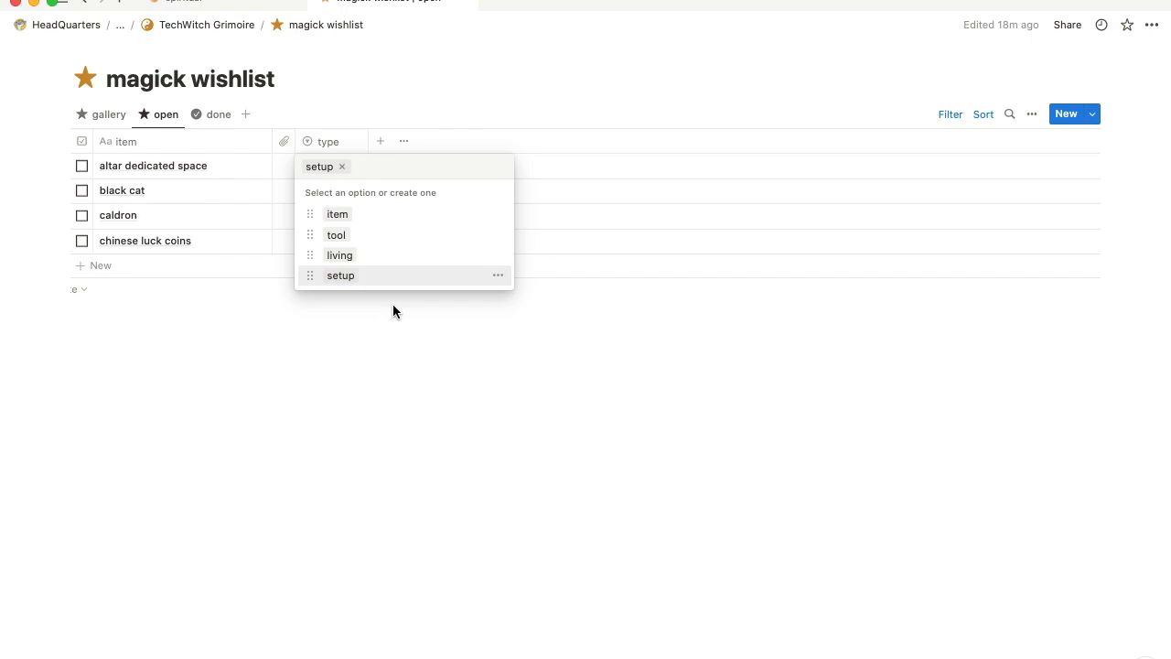
pyautogui.press('Escape')
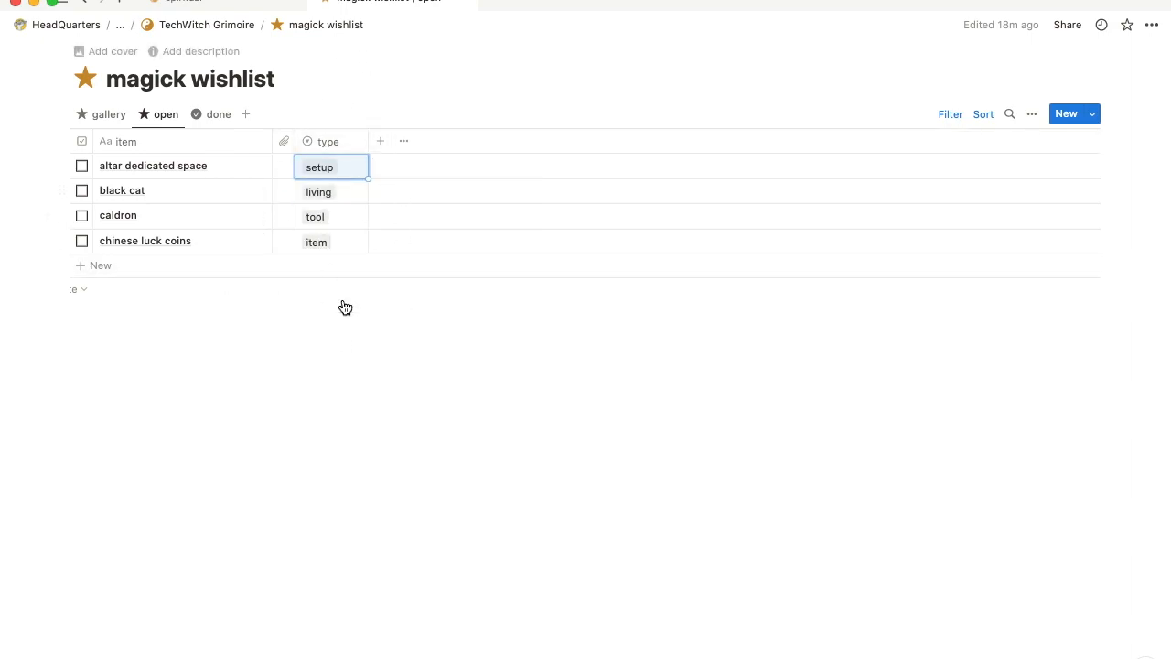
pyautogui.click(283, 173)
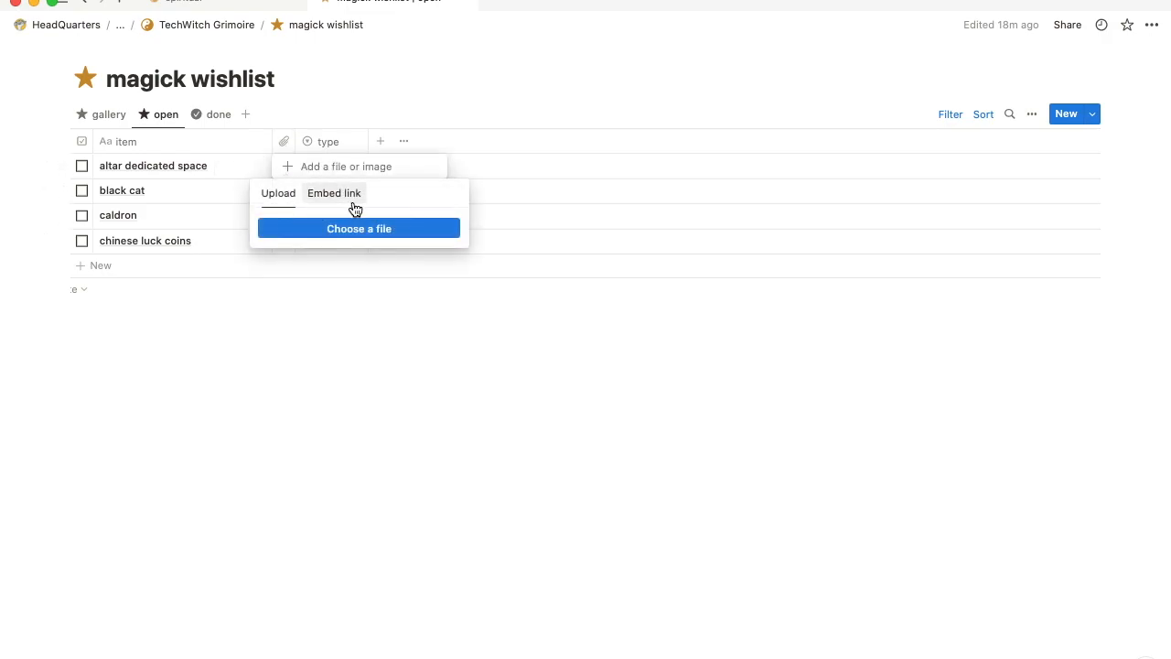
pyautogui.press('Escape')
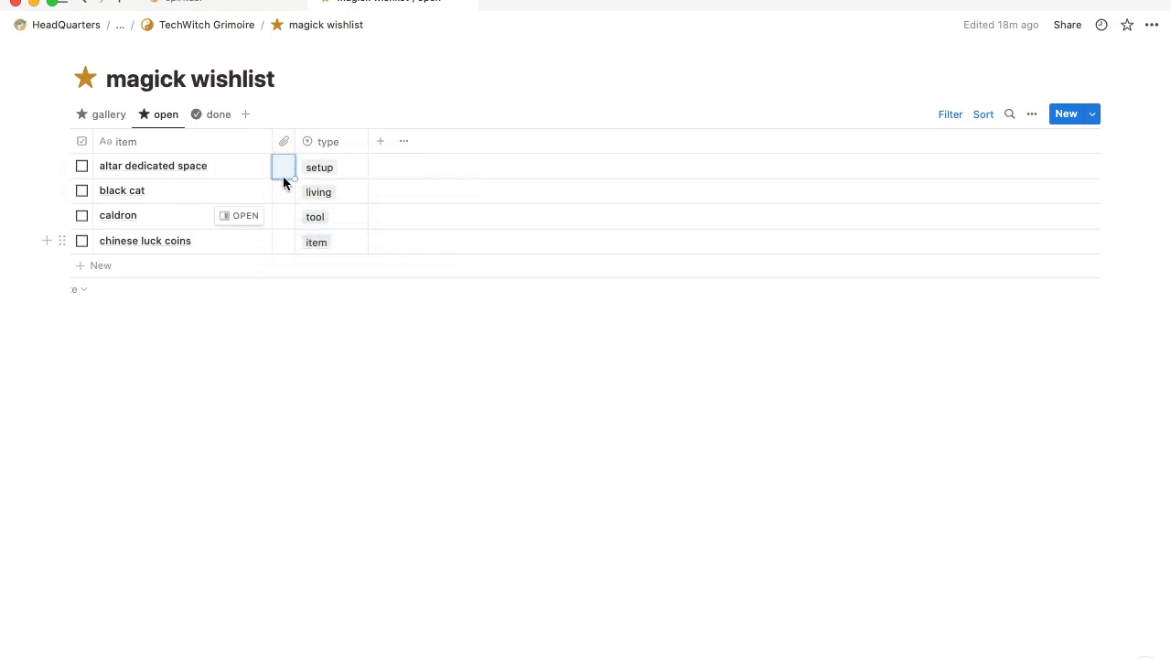
pyautogui.click(107, 116)
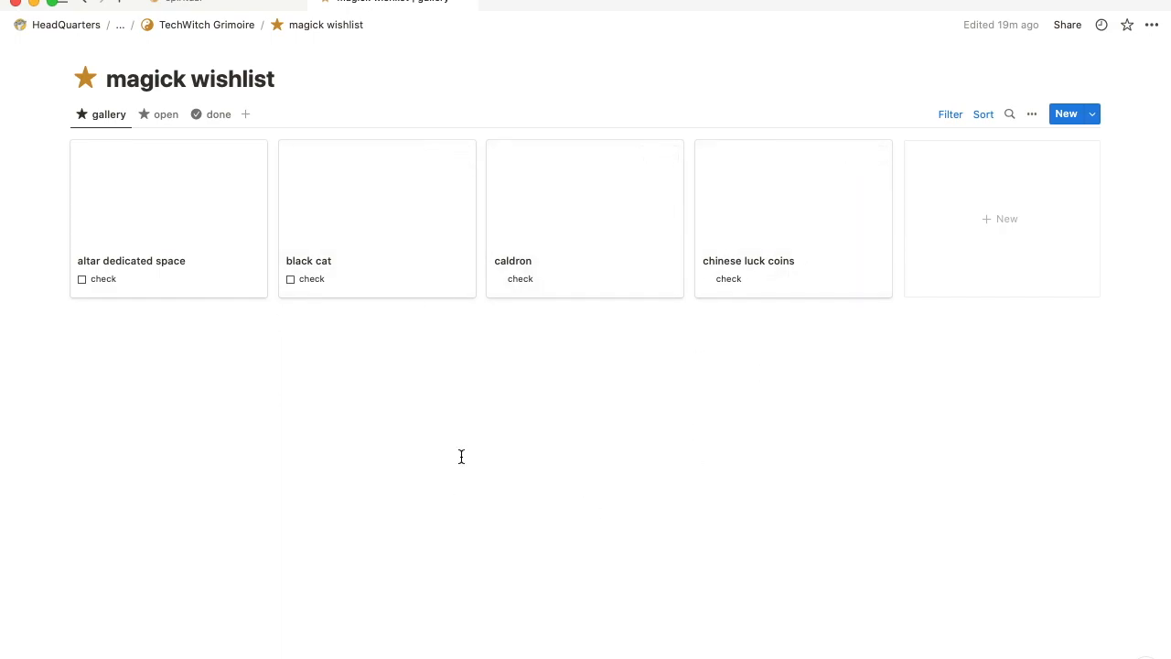
# - Return to the TechWitch Grimoire page and open entry 1 in the witche's journal
pyautogui.click(236, 28)
pyautogui.scroll(-5, 149, 449)
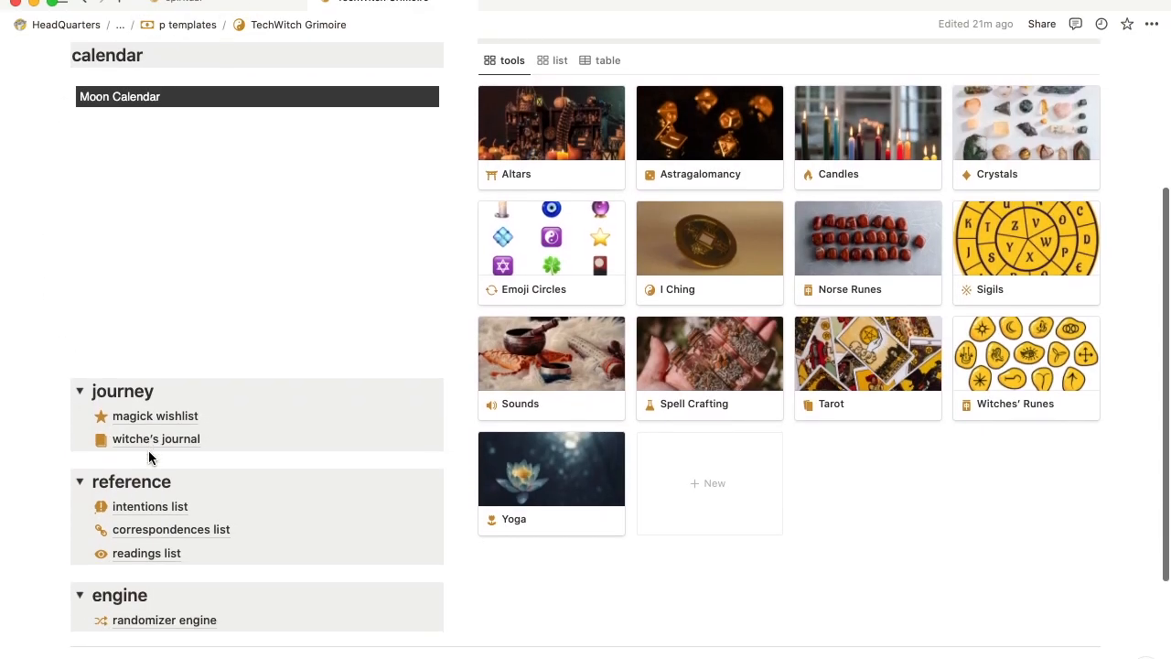
pyautogui.click(144, 441)
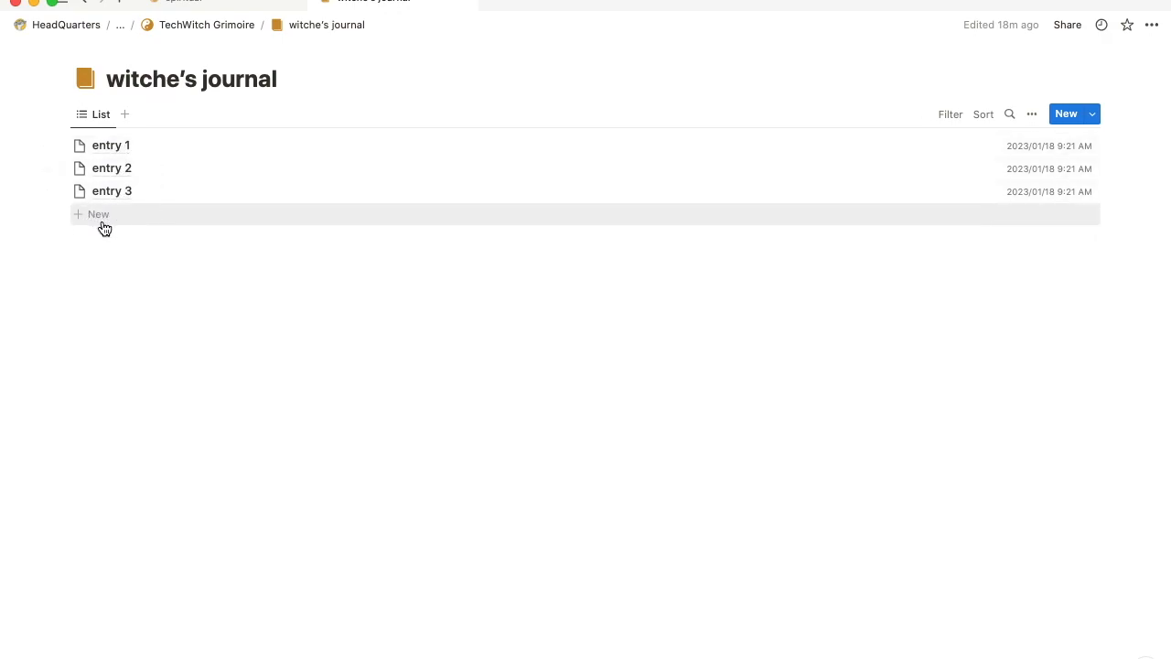
pyautogui.click(123, 148)
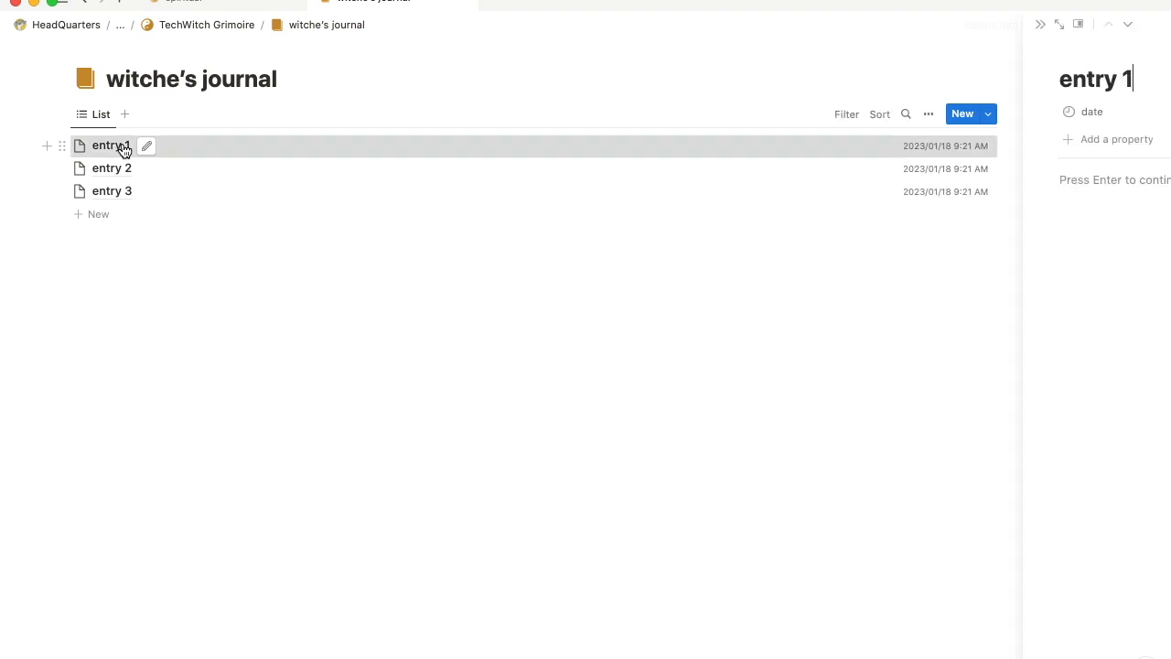
# - Examine entry 1's title, date and page body, and close the entry
pyautogui.click(749, 218)
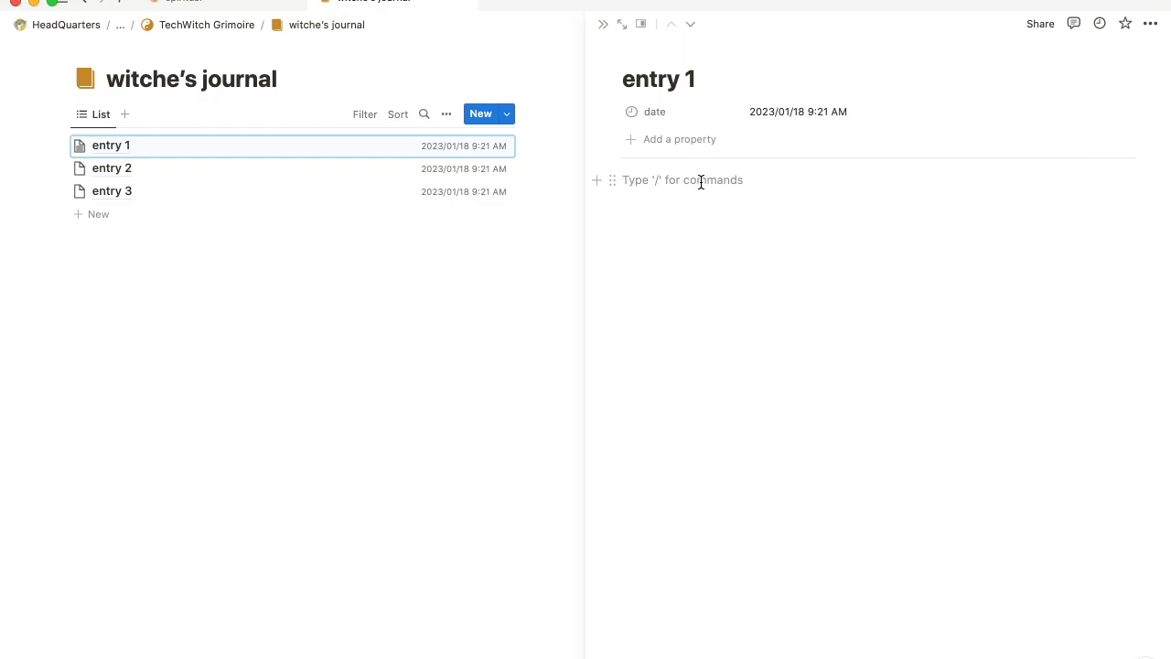
pyautogui.doubleClick(652, 73)
pyautogui.moveTo(709, 77); pyautogui.dragTo(615, 77)
pyautogui.tripleClick(654, 80)
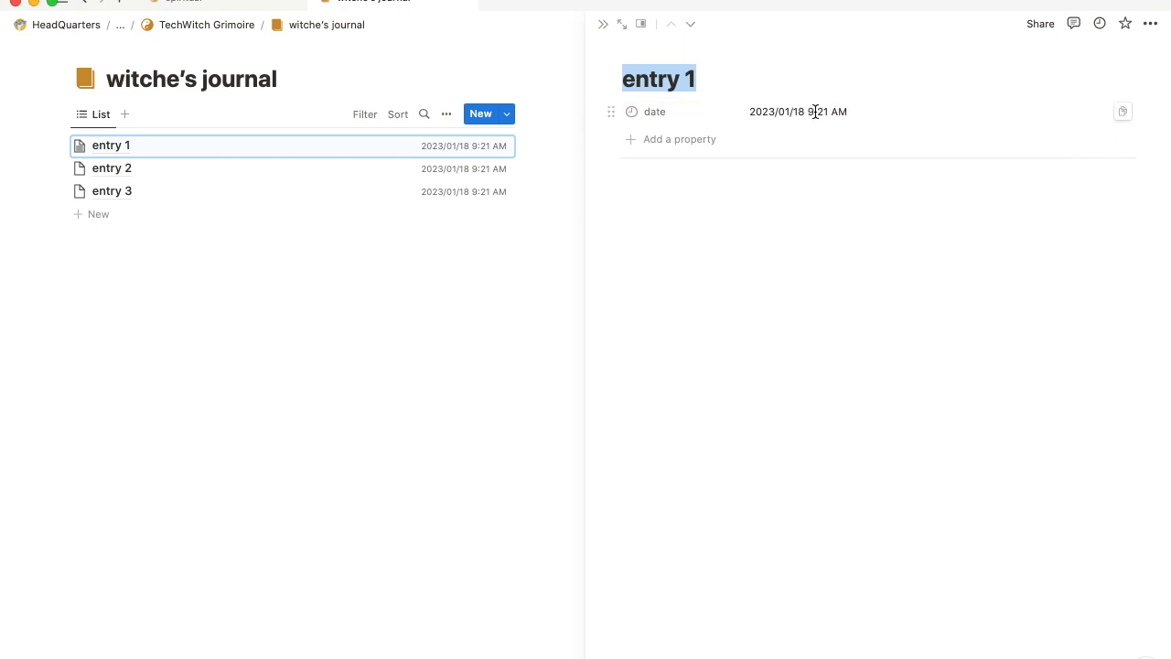
pyautogui.click(737, 178)
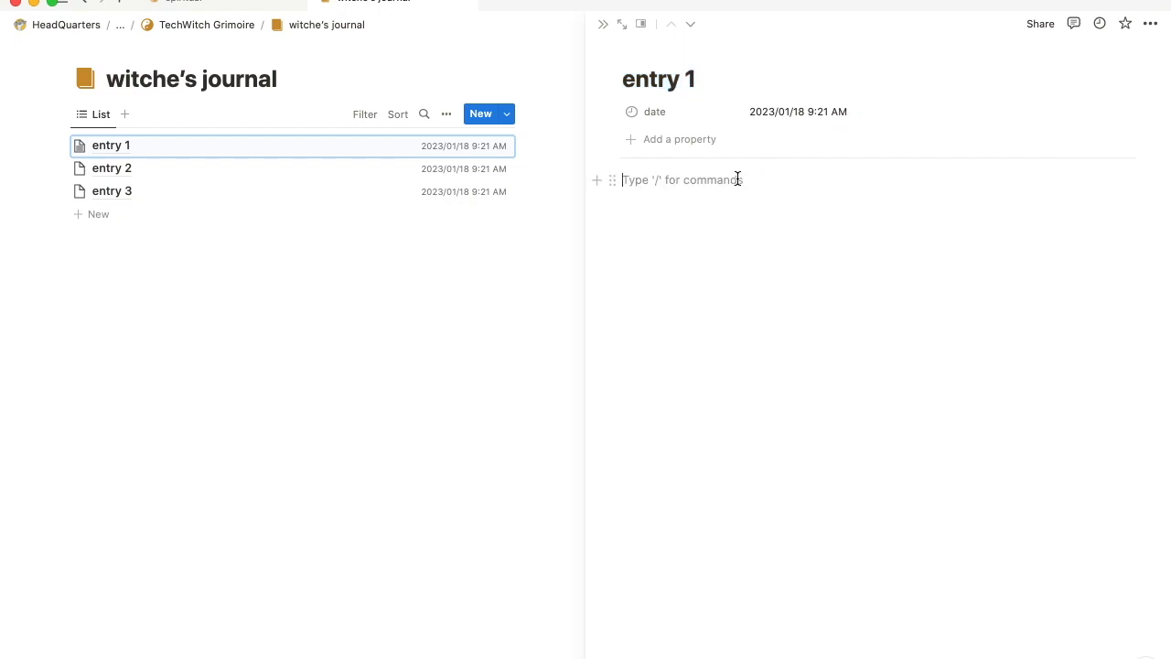
pyautogui.press('BackSpace')
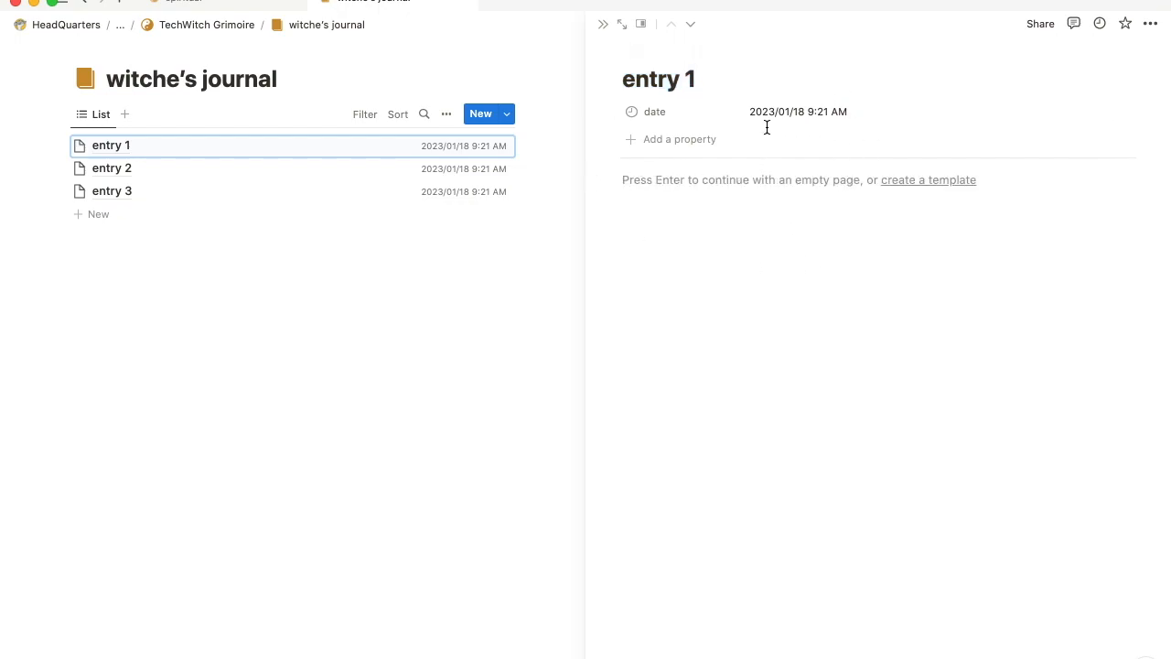
pyautogui.click(604, 26)
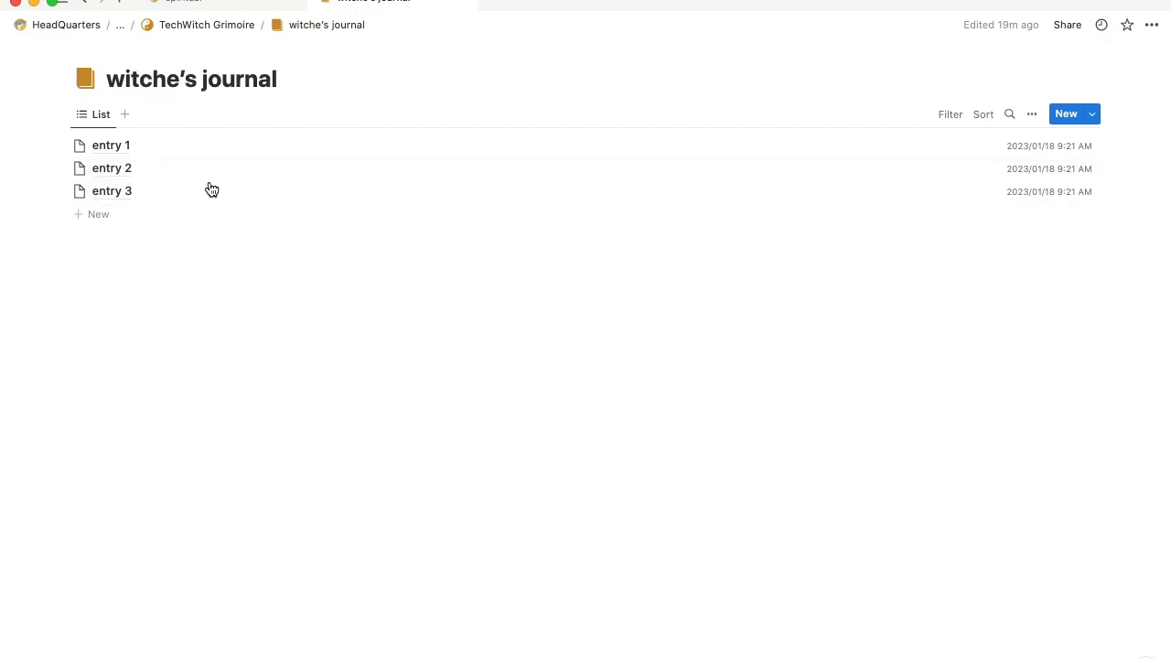
# - Add a Calendar view to the witche's journal database
pyautogui.click(127, 116)
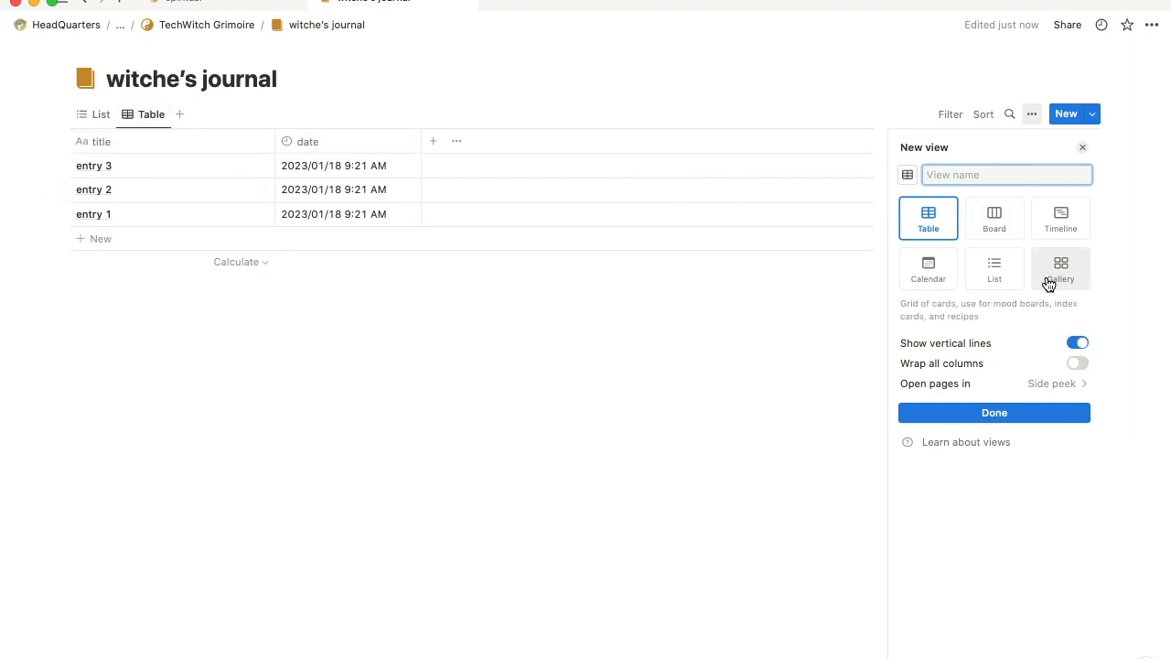
pyautogui.click(946, 266)
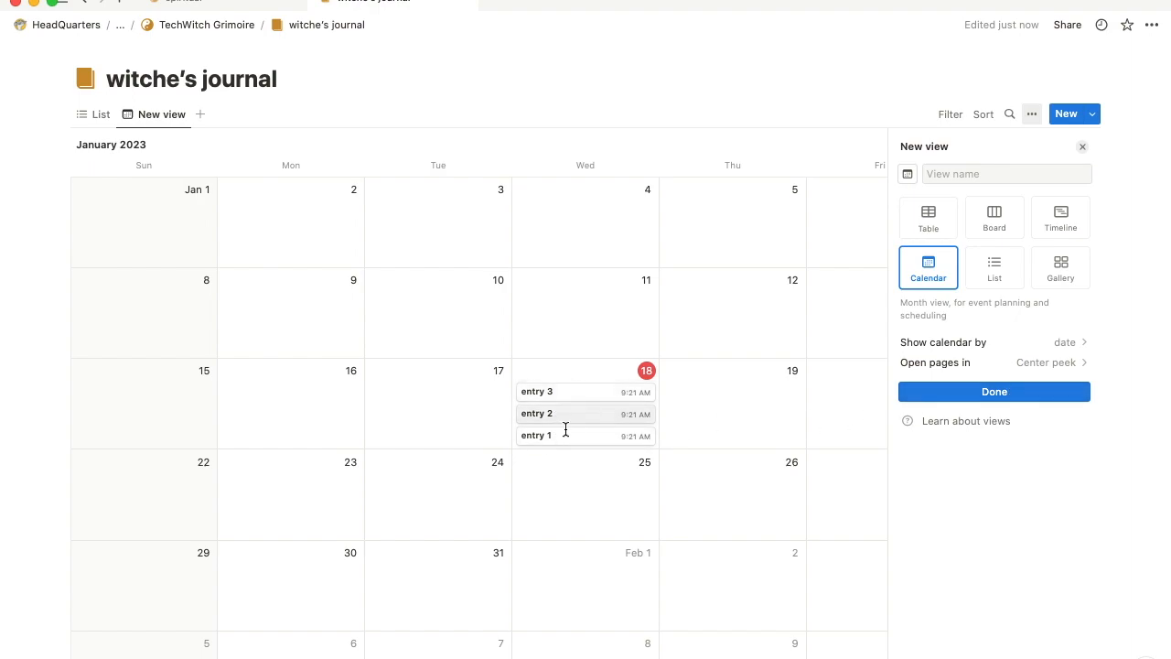
pyautogui.click(1013, 391)
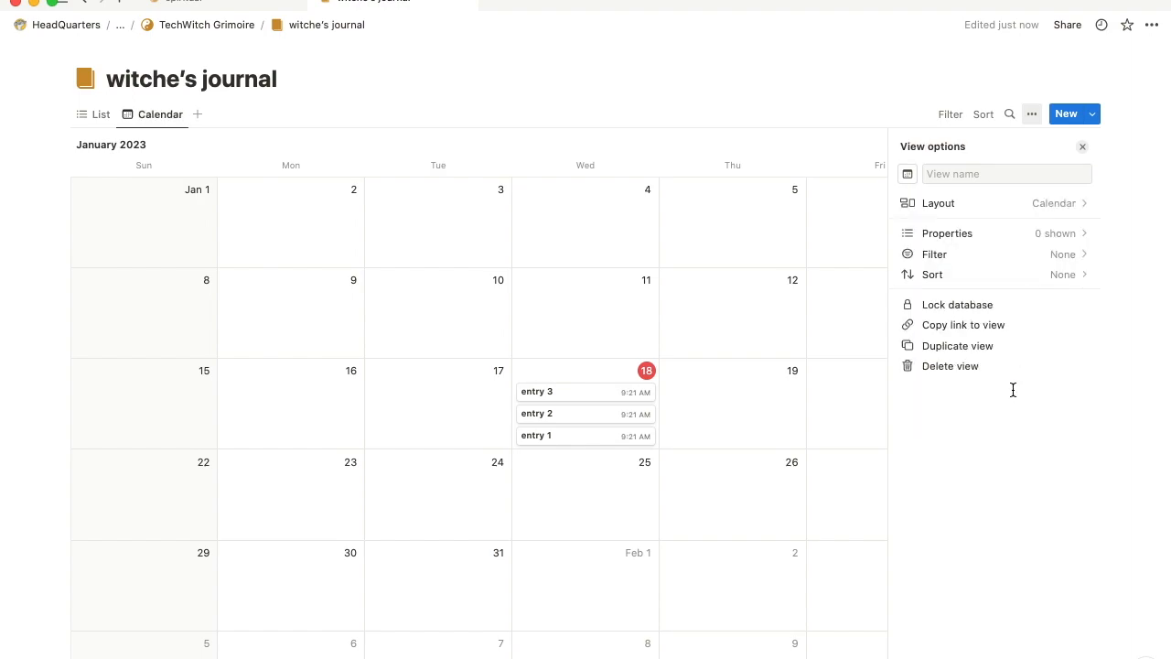
pyautogui.click(1083, 146)
# - Try to move entry 3 from January 18 to January 19 in the journal's calendar
pyautogui.scroll(-1, 635, 288)
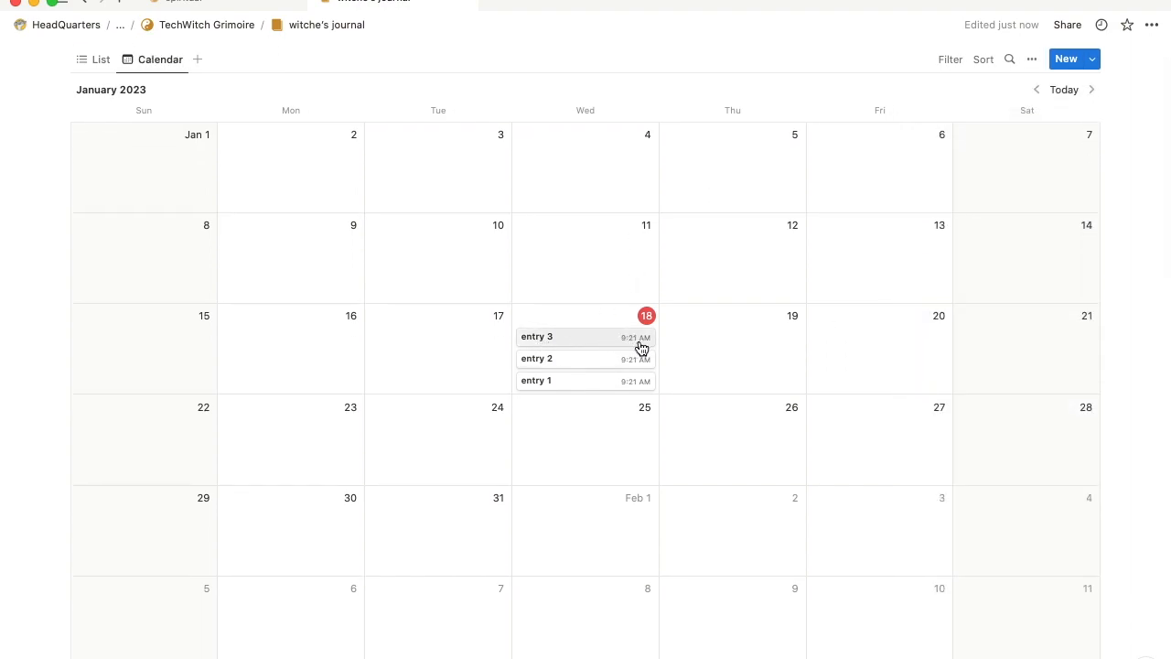
pyautogui.moveTo(601, 340); pyautogui.dragTo(662, 353)
pyautogui.moveTo(602, 342); pyautogui.dragTo(683, 362)
# - Compare the journal's list and calendar views and reorder them so that Calendar comes before List
pyautogui.click(93, 61)
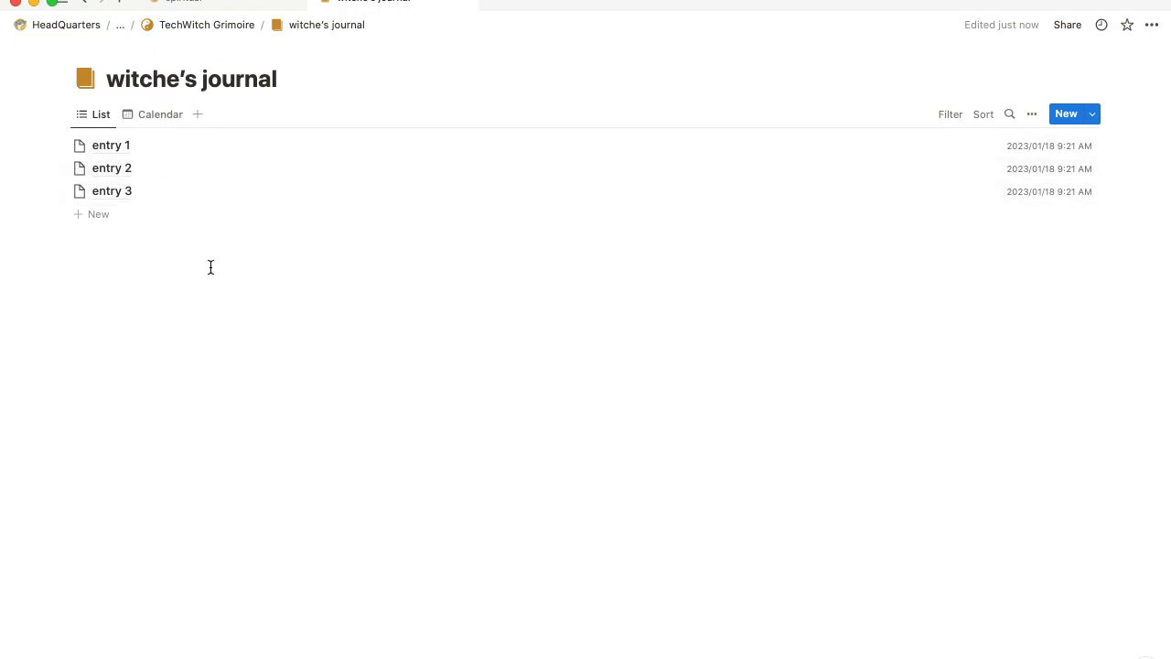
pyautogui.click(147, 115)
pyautogui.scroll(-3, 408, 497)
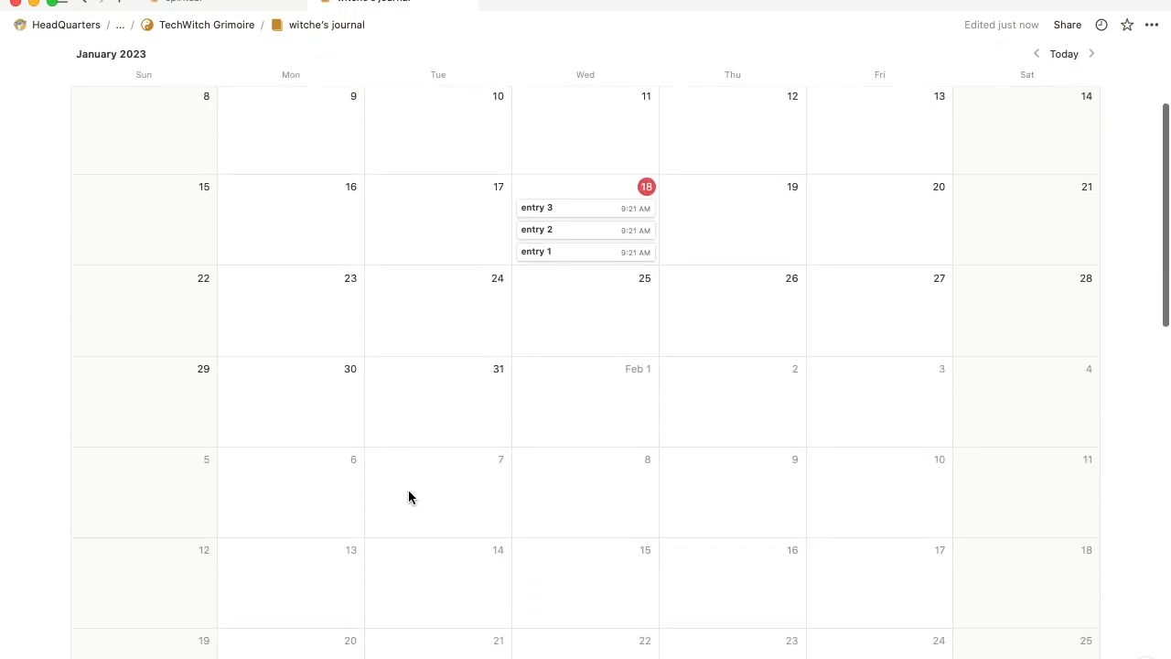
pyautogui.scroll(3, 426, 287)
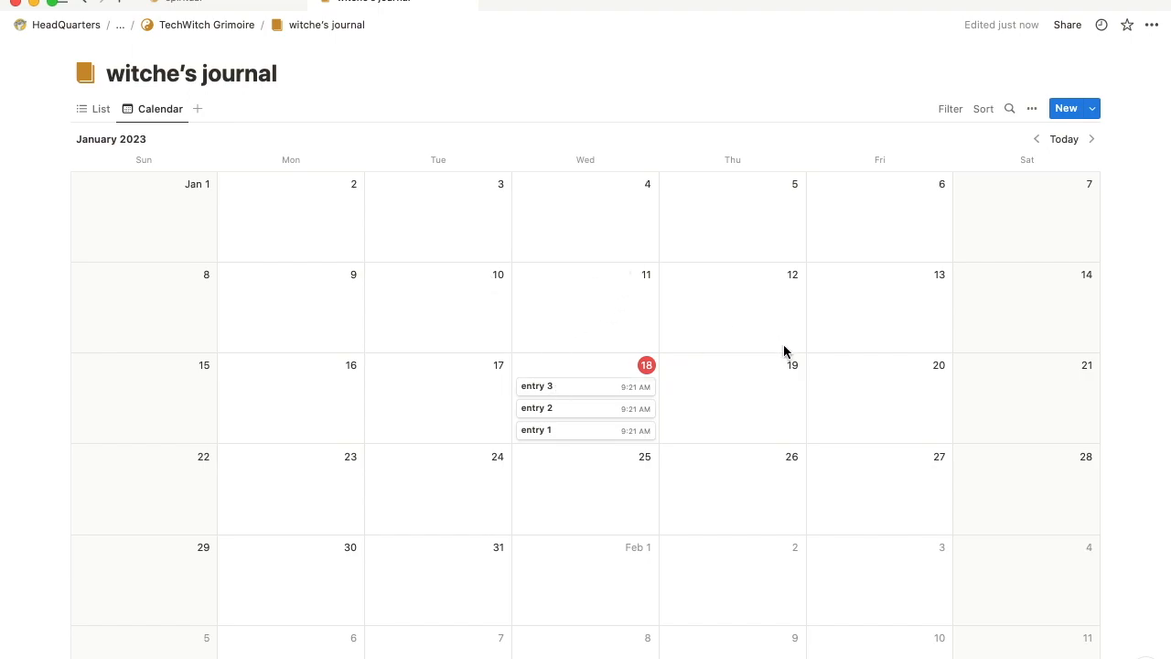
pyautogui.moveTo(149, 118); pyautogui.dragTo(94, 113)
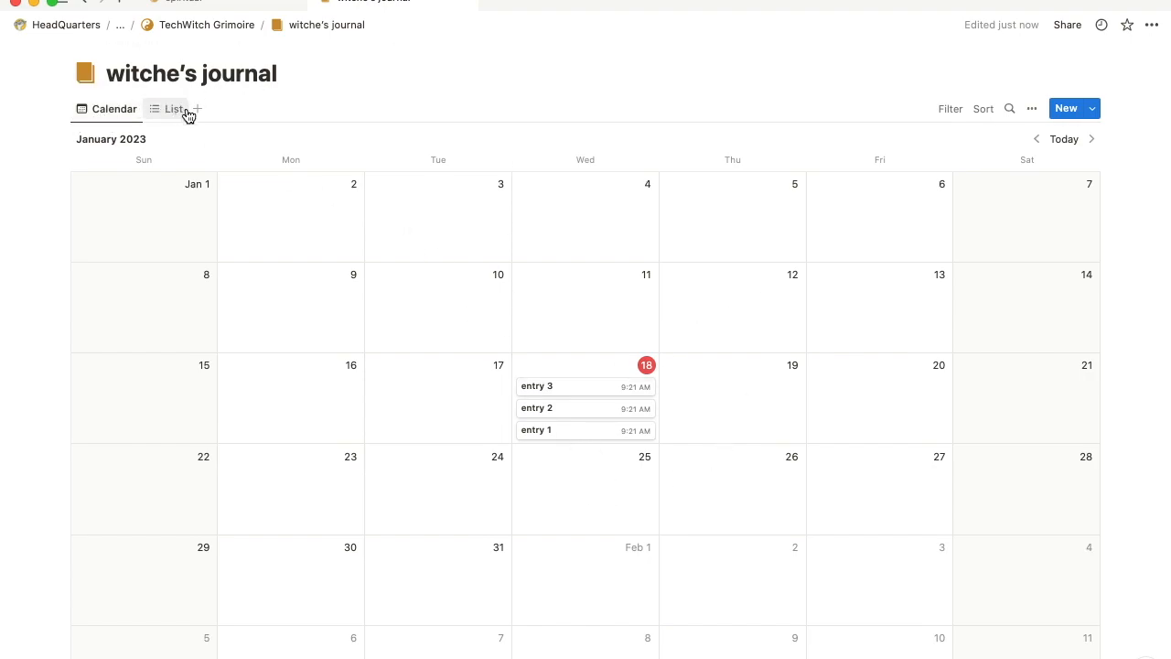
# - Open the intentions list from the TechWitch Grimoire page and browse its intents, descriptions and correspondences
pyautogui.click(224, 25)
pyautogui.scroll(-5, 331, 256)
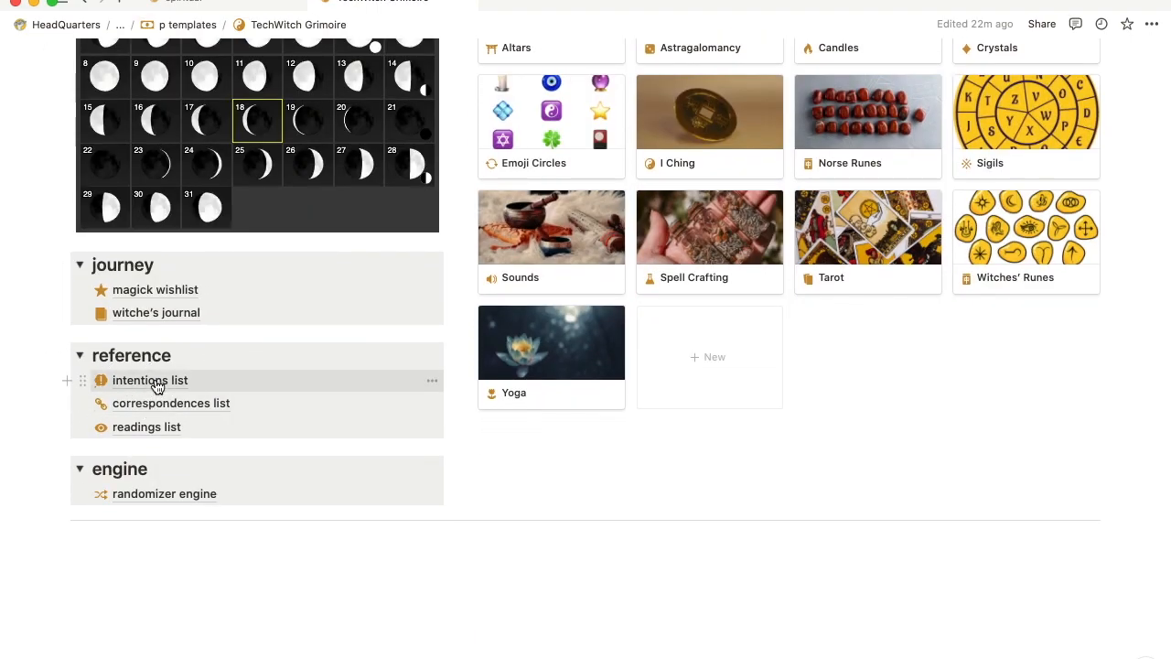
pyautogui.click(151, 381)
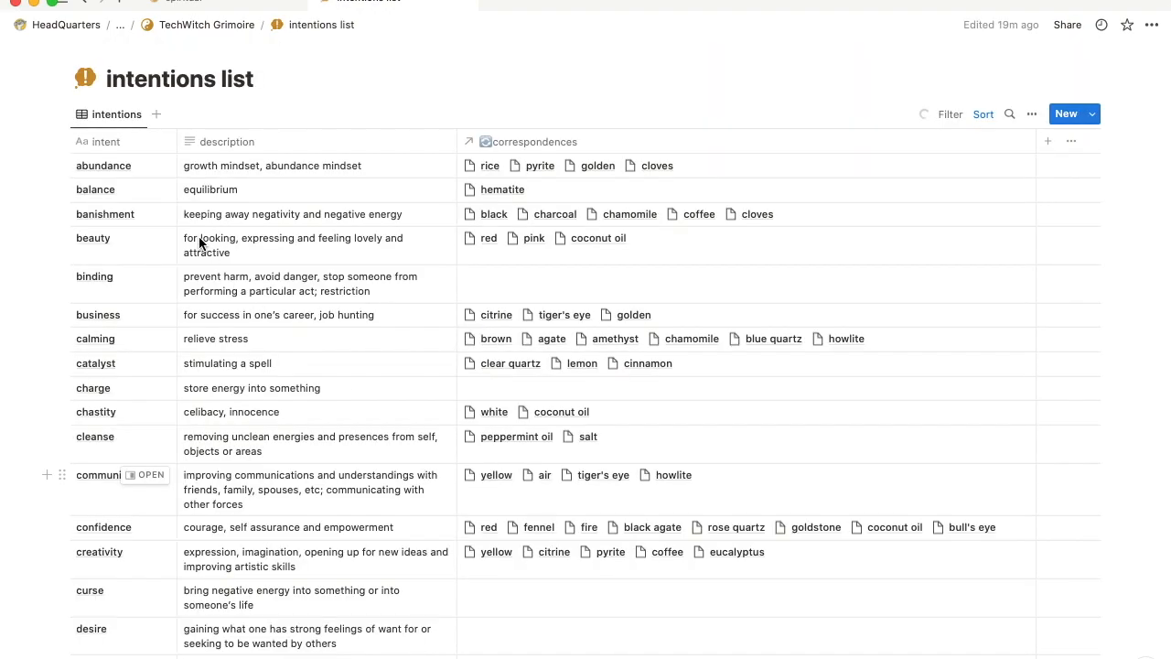
pyautogui.scroll(-1, 105, 211)
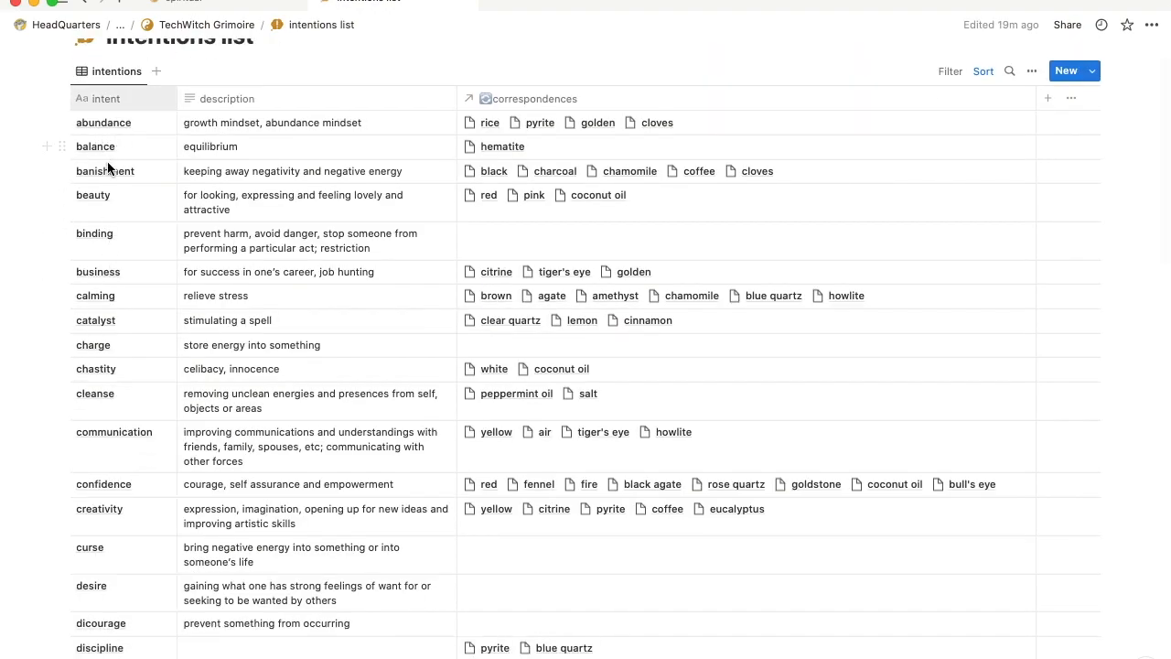
pyautogui.scroll(-10, 130, 350)
pyautogui.scroll(-10, 131, 350)
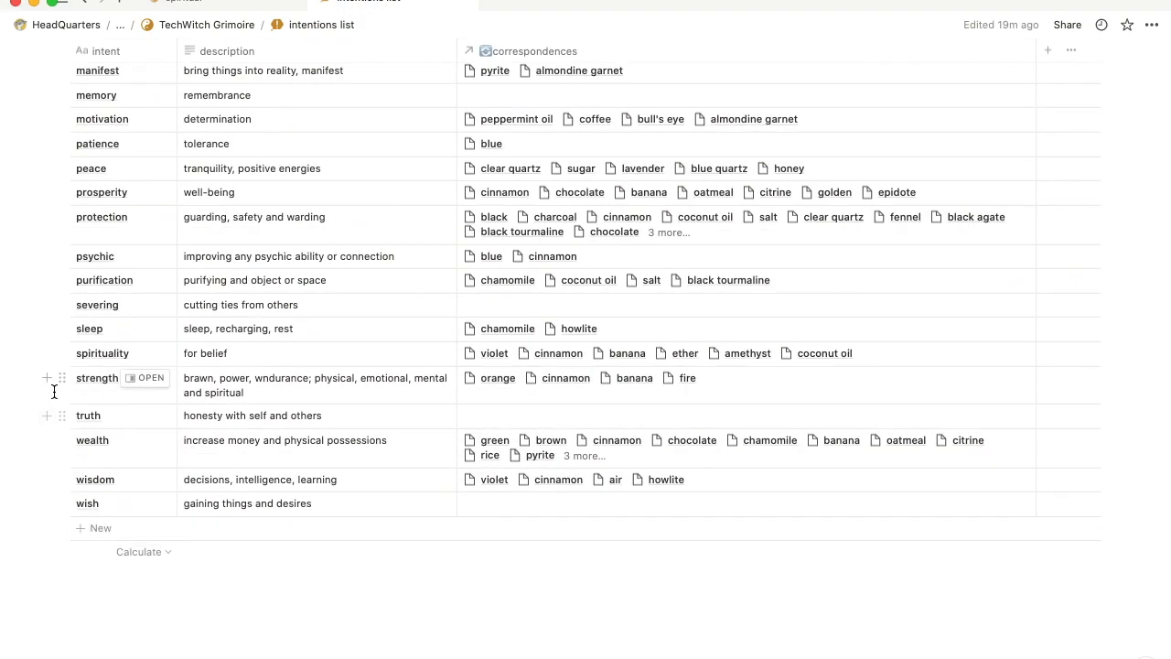
pyautogui.scroll(15, 320, 257)
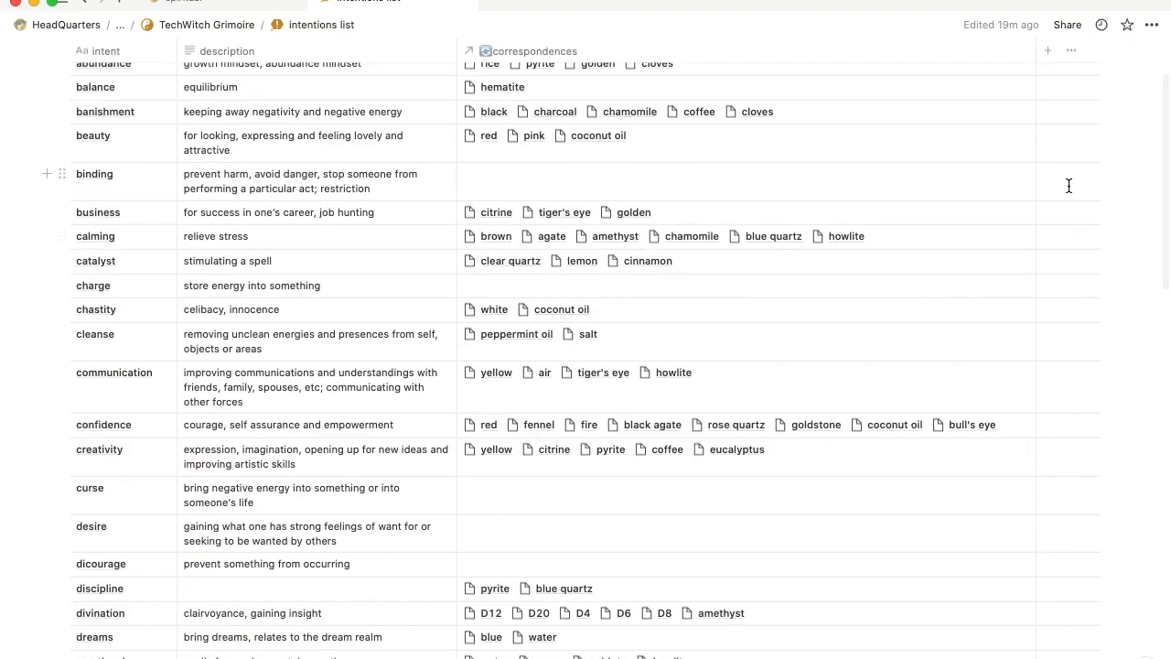
# - Review the intents from abundance through motivation and their descriptions in the intentions list, returning to its beginning
pyautogui.scroll(3, 1067, 186)
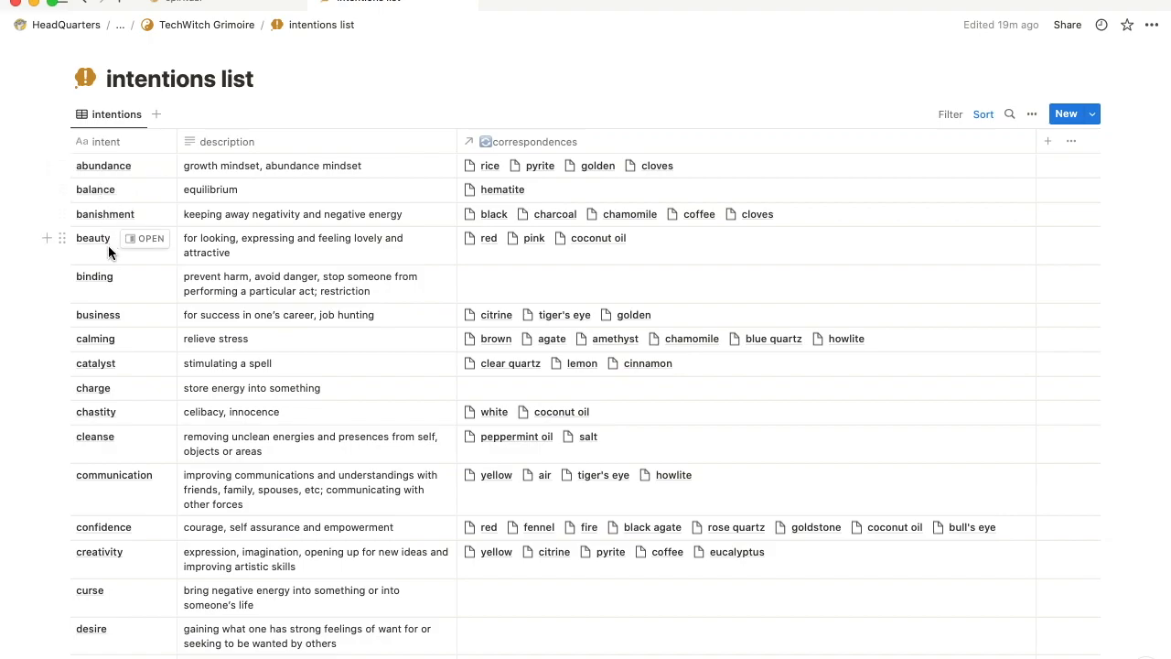
pyautogui.scroll(-15, 136, 398)
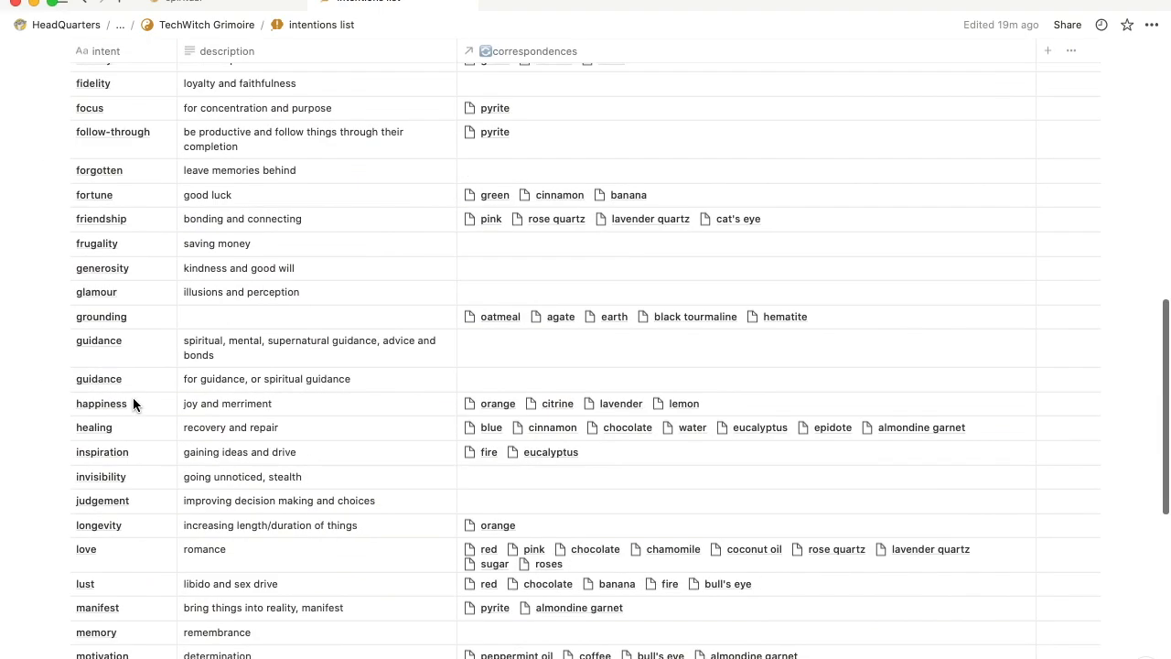
pyautogui.scroll(7, 226, 333)
pyautogui.scroll(4, 187, 367)
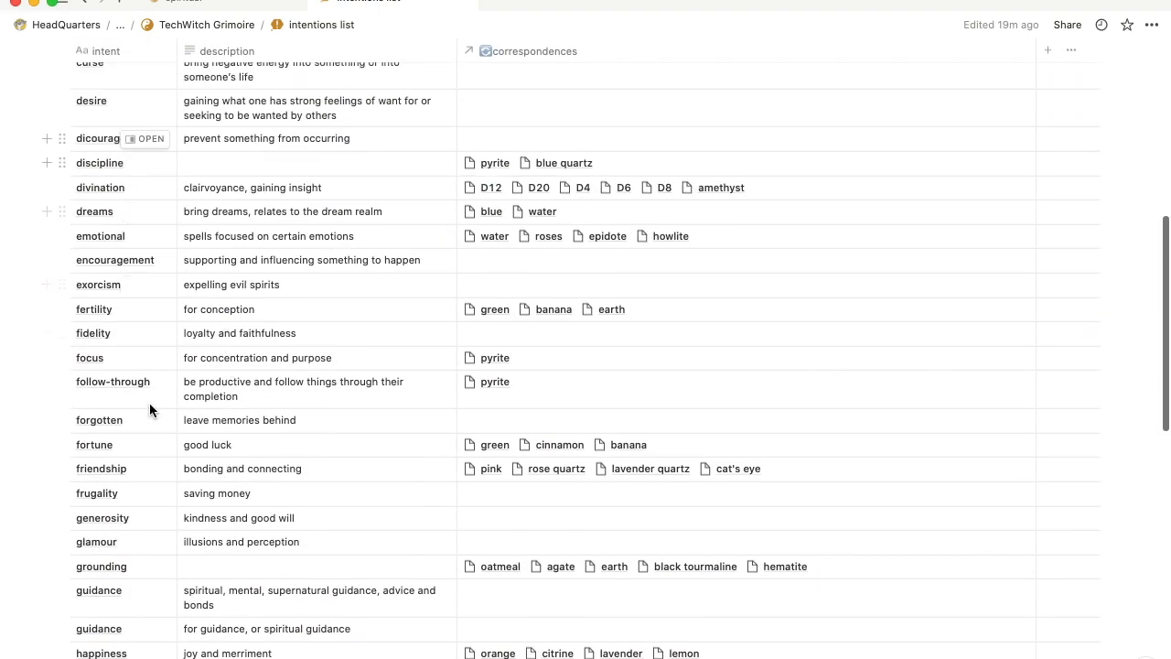
pyautogui.scroll(7, 282, 430)
pyautogui.scroll(5, 282, 434)
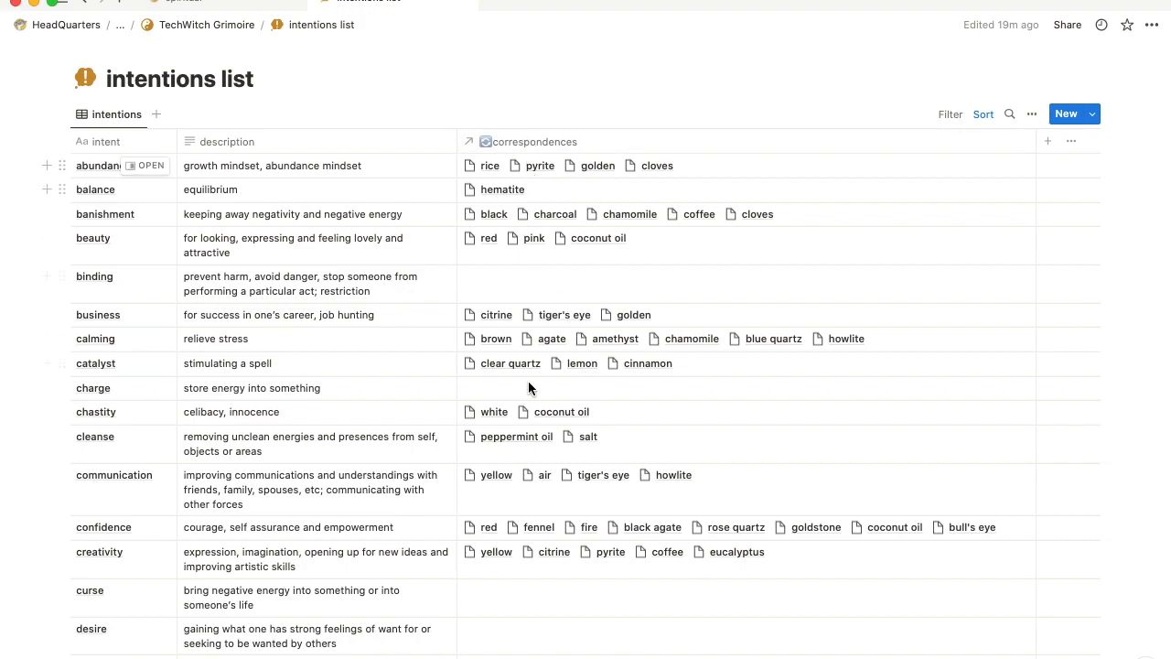
# - Inspect the correspondences relation property and the pages linked to the abundance intent, leaving both as they are
pyautogui.click(526, 139)
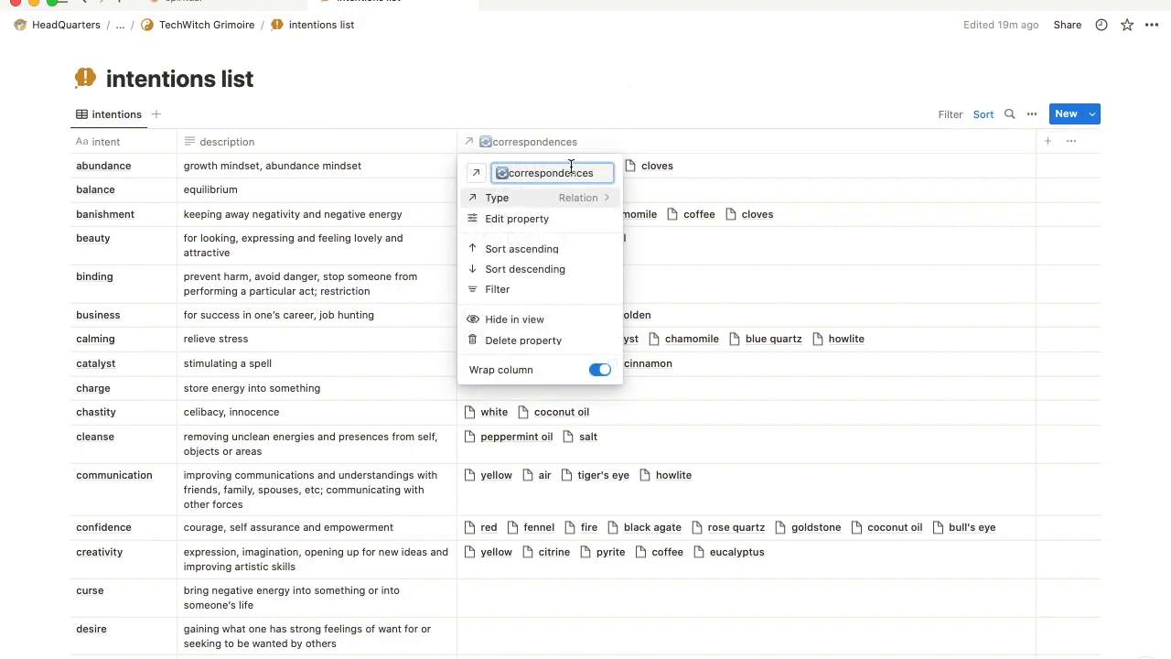
pyautogui.click(704, 174)
pyautogui.click(717, 174)
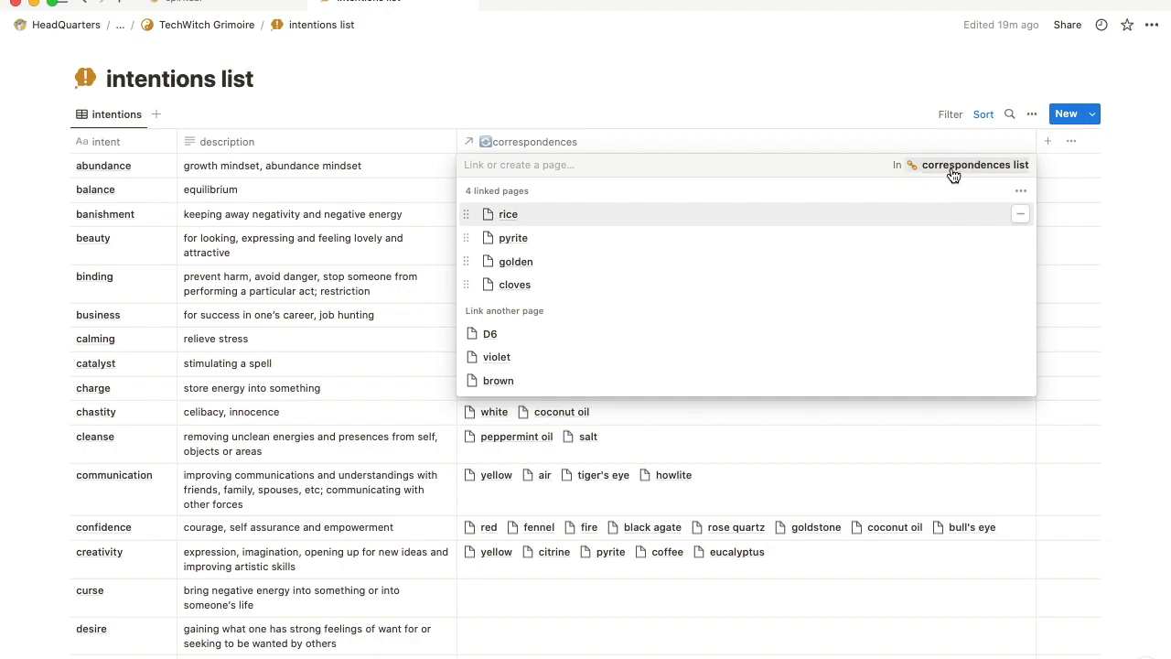
pyautogui.press('Escape')
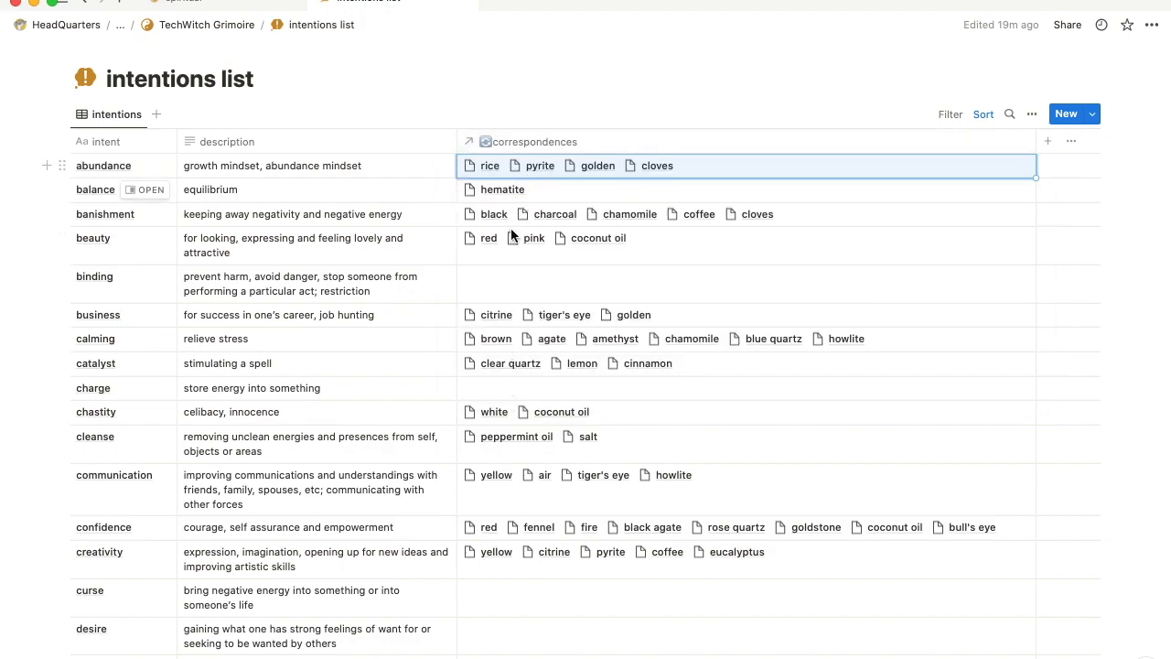
# - Open the correspondences list from the TechWitch Grimoire page and browse the items, types and intentions in its reference view
pyautogui.click(222, 27)
pyautogui.scroll(-5, 292, 339)
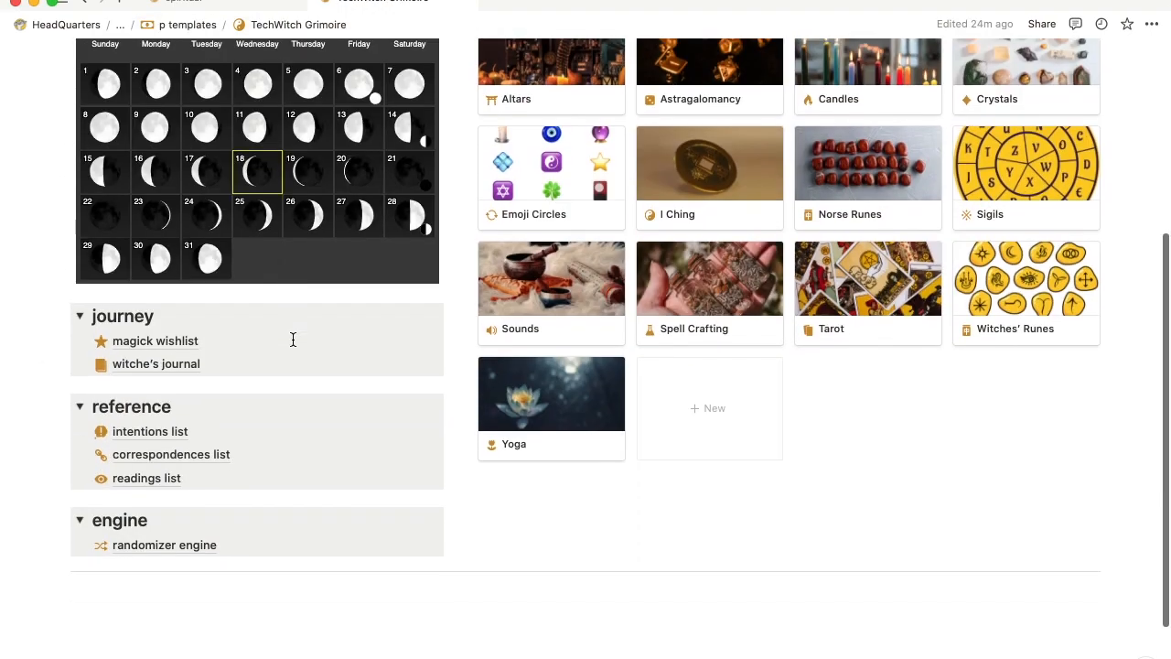
pyautogui.click(177, 457)
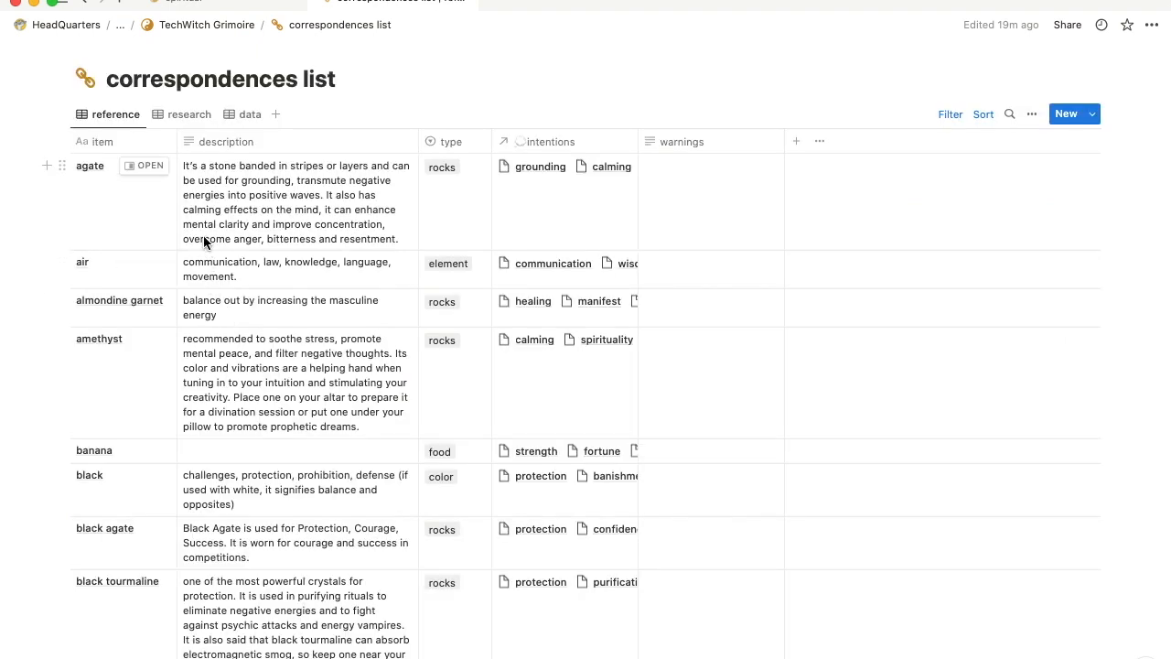
pyautogui.scroll(-3, 154, 379)
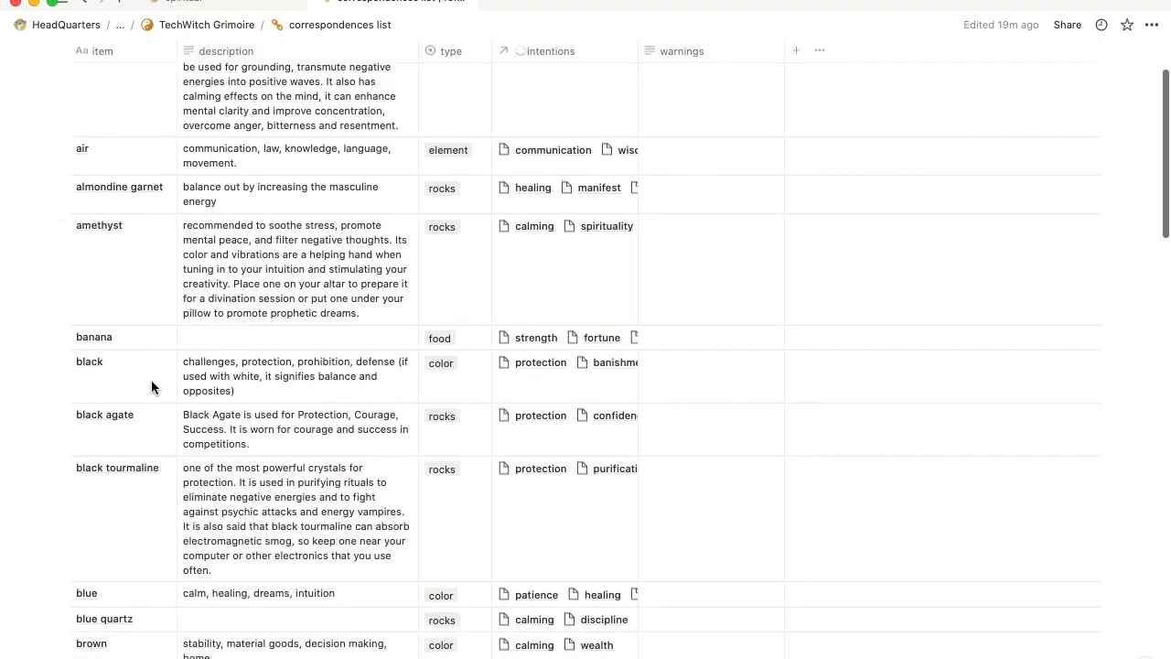
pyautogui.scroll(-3, 152, 387)
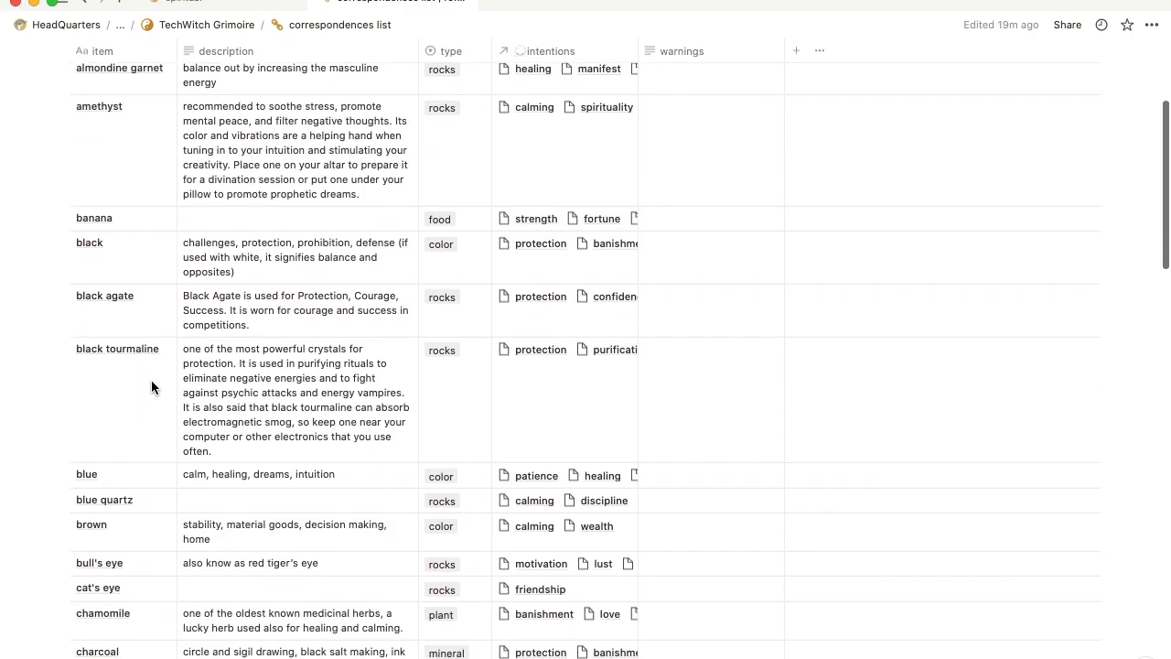
pyautogui.scroll(-5, 152, 387)
pyautogui.scroll(-4, 152, 387)
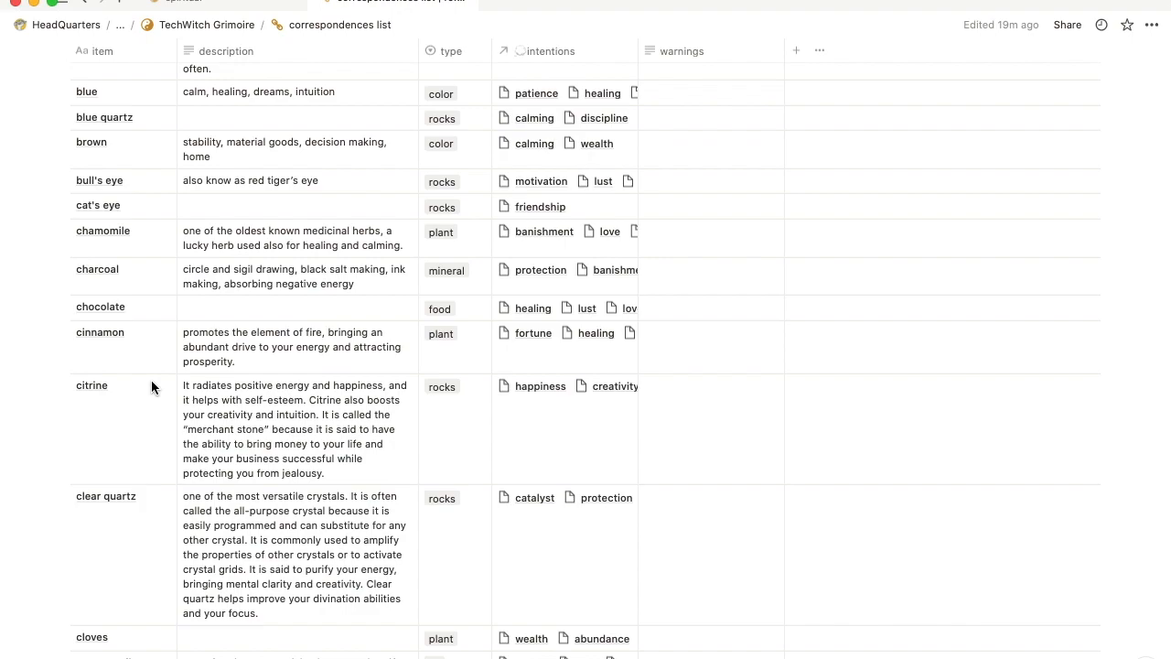
pyautogui.scroll(2, 134, 182)
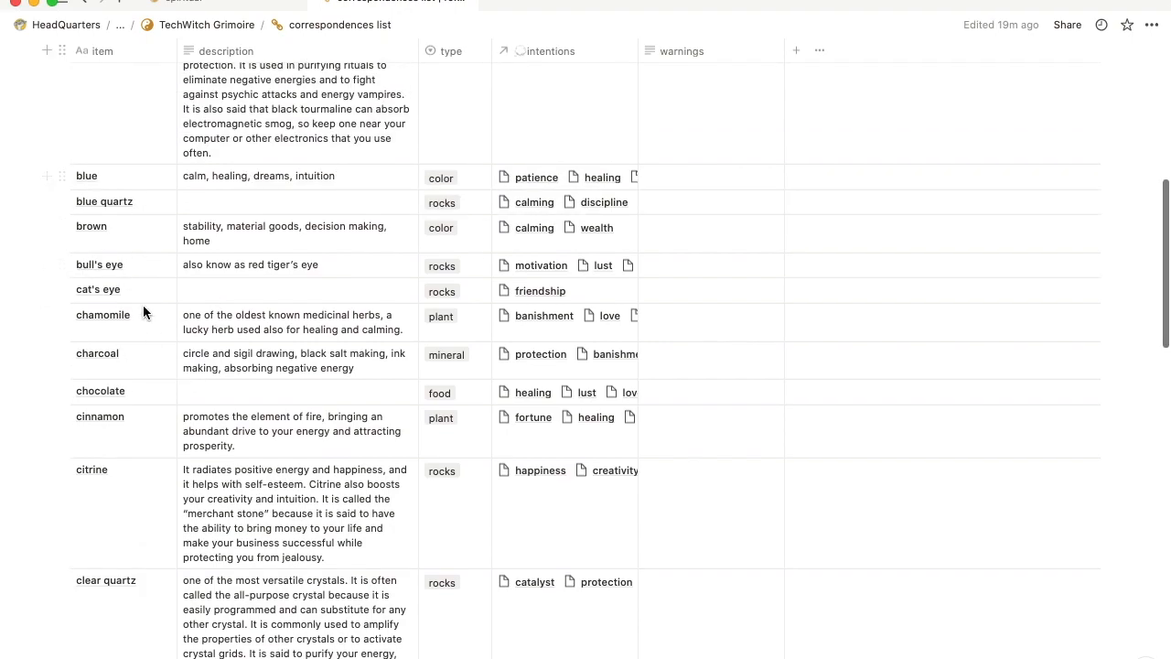
pyautogui.scroll(10, 143, 406)
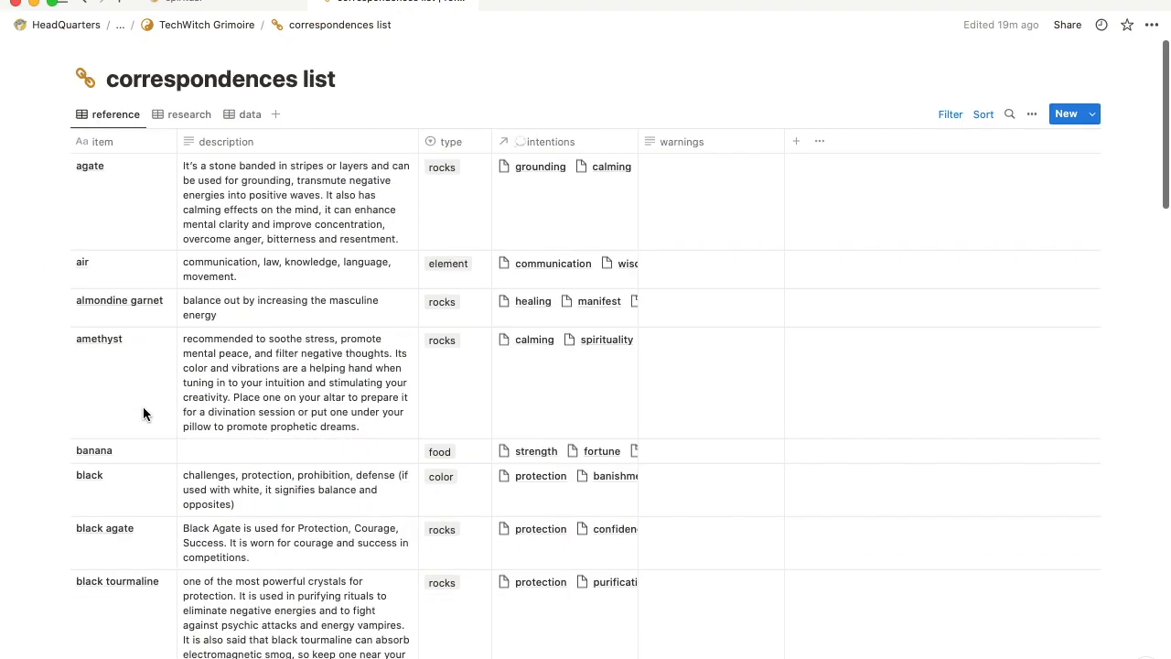
# - Switch the correspondences list to the research view and look over its items
pyautogui.click(183, 117)
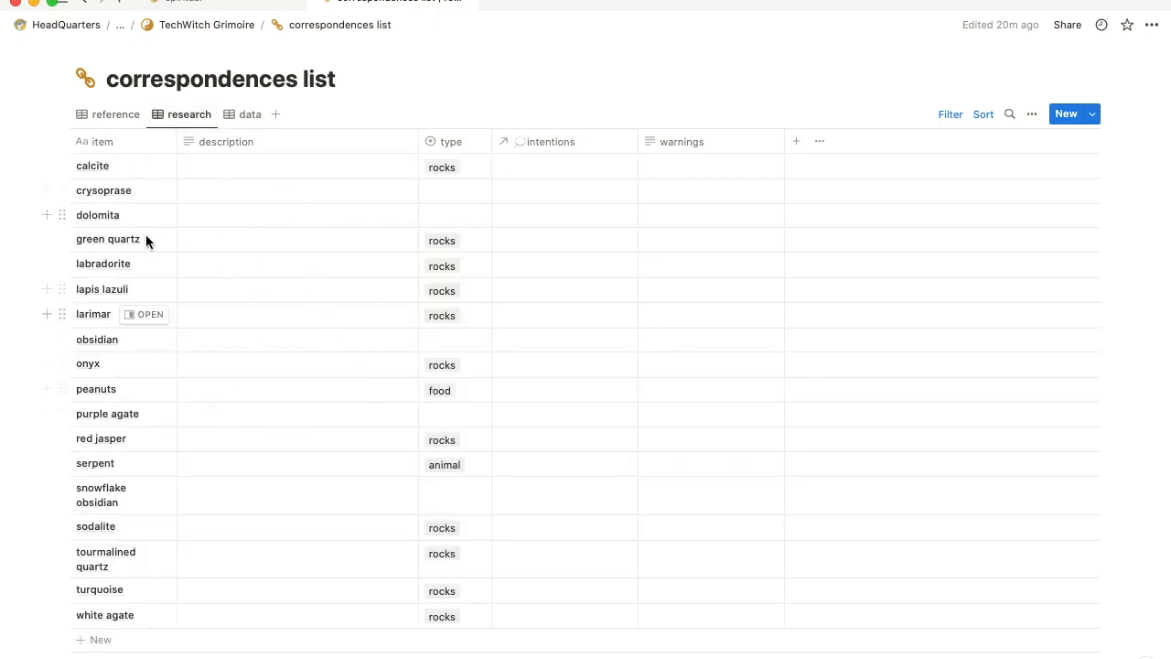
pyautogui.scroll(-3, 227, 274)
pyautogui.scroll(3, 227, 280)
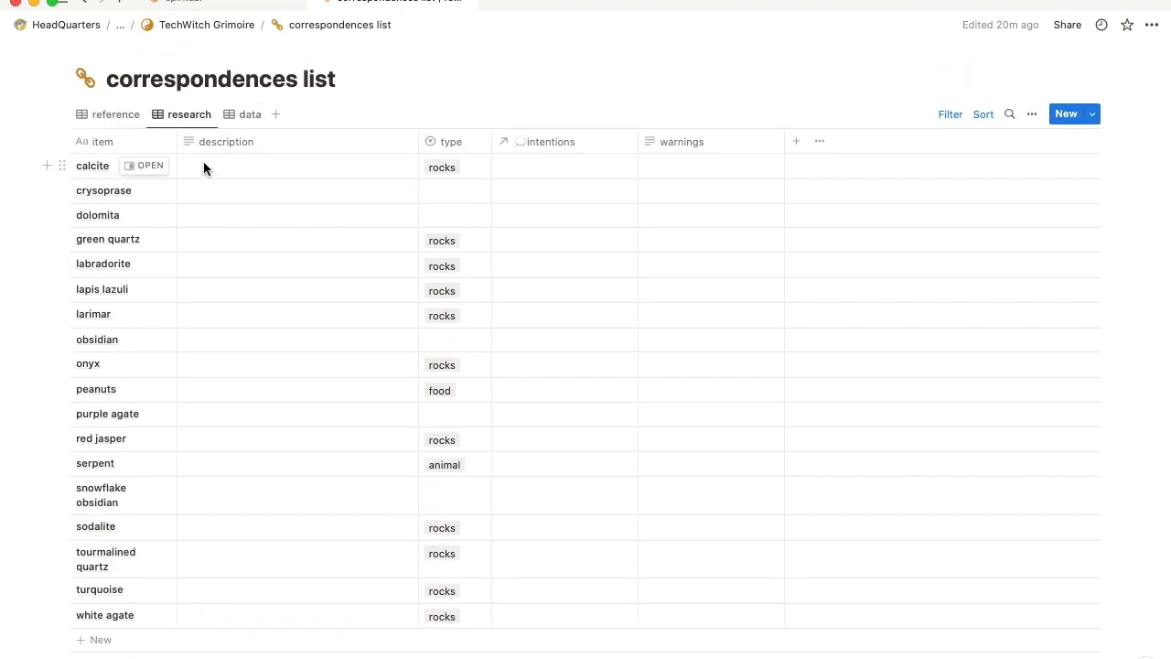
# - Inspect calcite's description field, type options and linkable intentions in the research view without changing them
pyautogui.click(203, 161)
pyautogui.press('Escape')
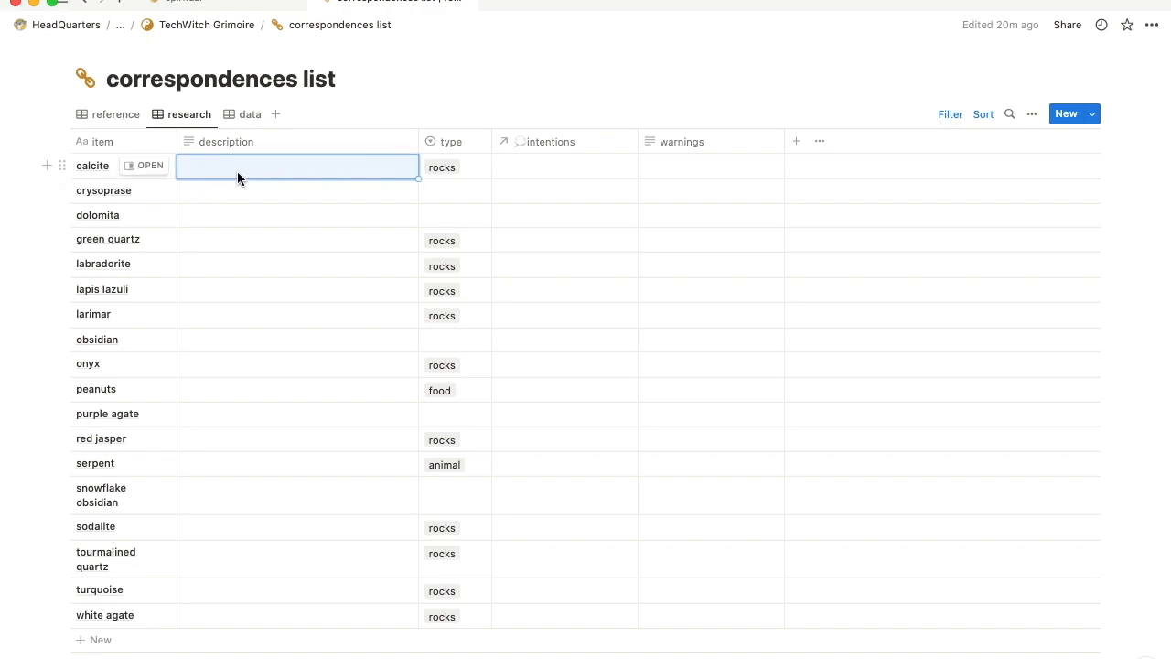
pyautogui.click(479, 168)
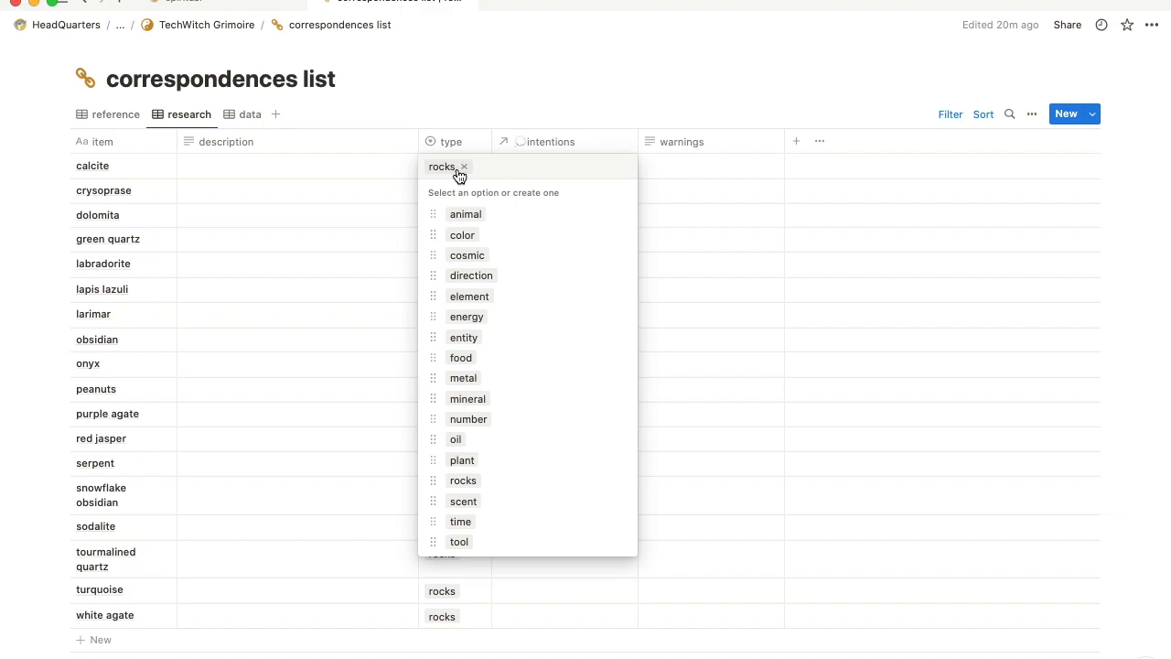
pyautogui.press('Escape')
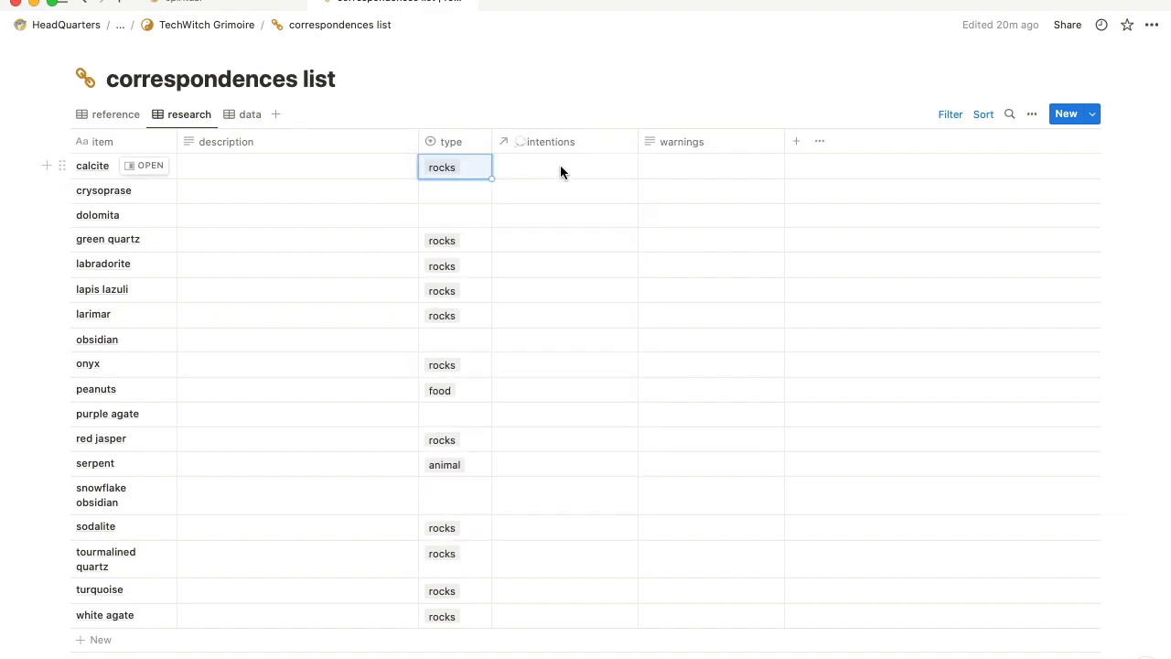
pyautogui.click(560, 165)
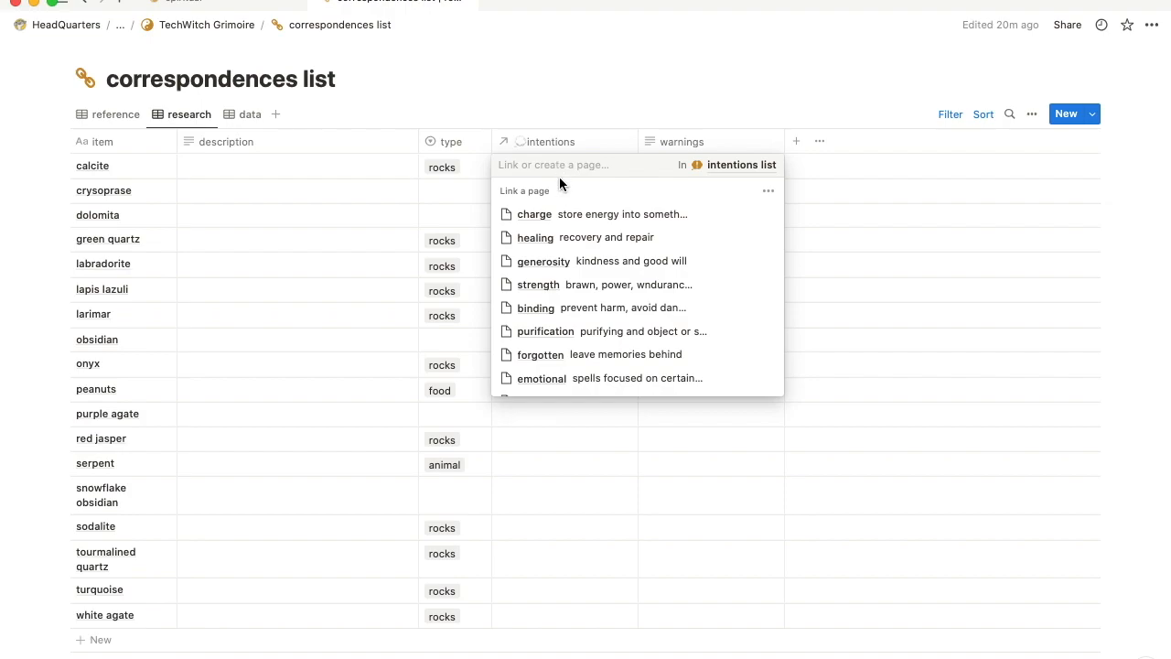
pyautogui.click(457, 199)
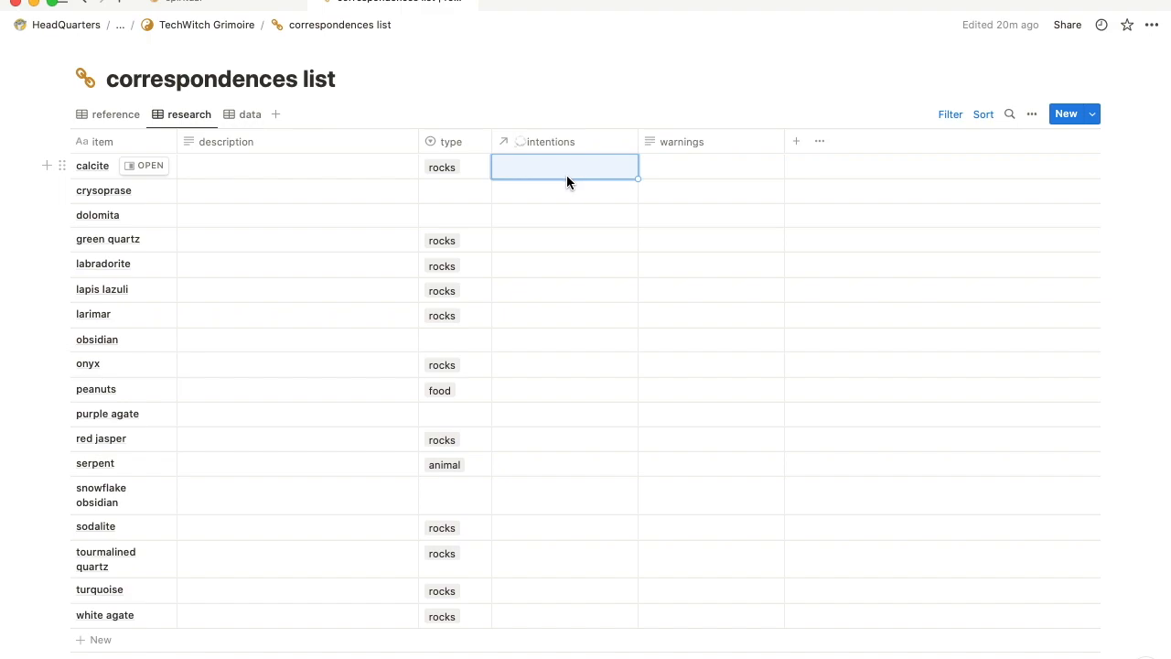
# - Examine the type options for crysoprase and the edit settings of the cosmic option, leaving the type empty
pyautogui.click(454, 181)
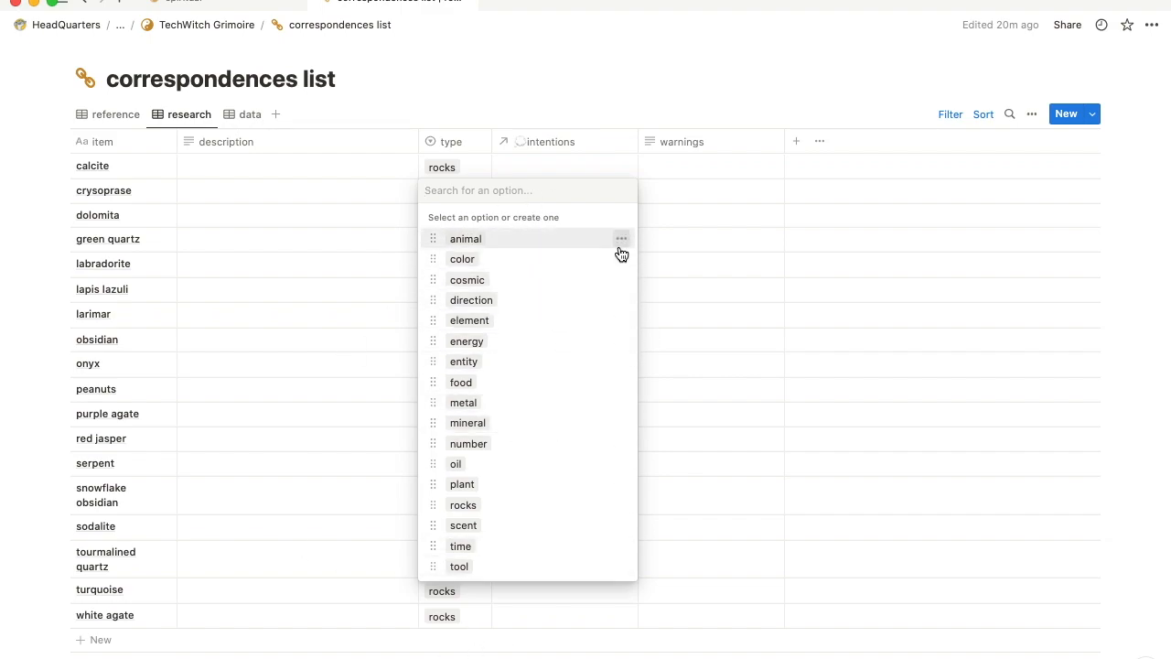
pyautogui.click(623, 279)
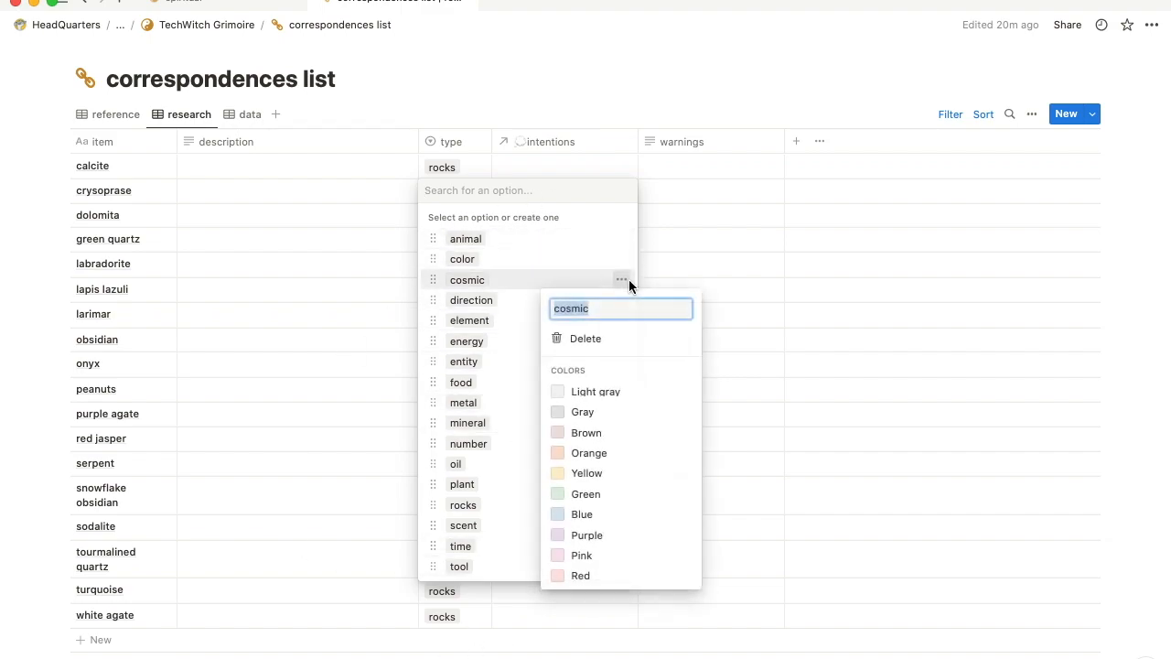
pyautogui.click(599, 238)
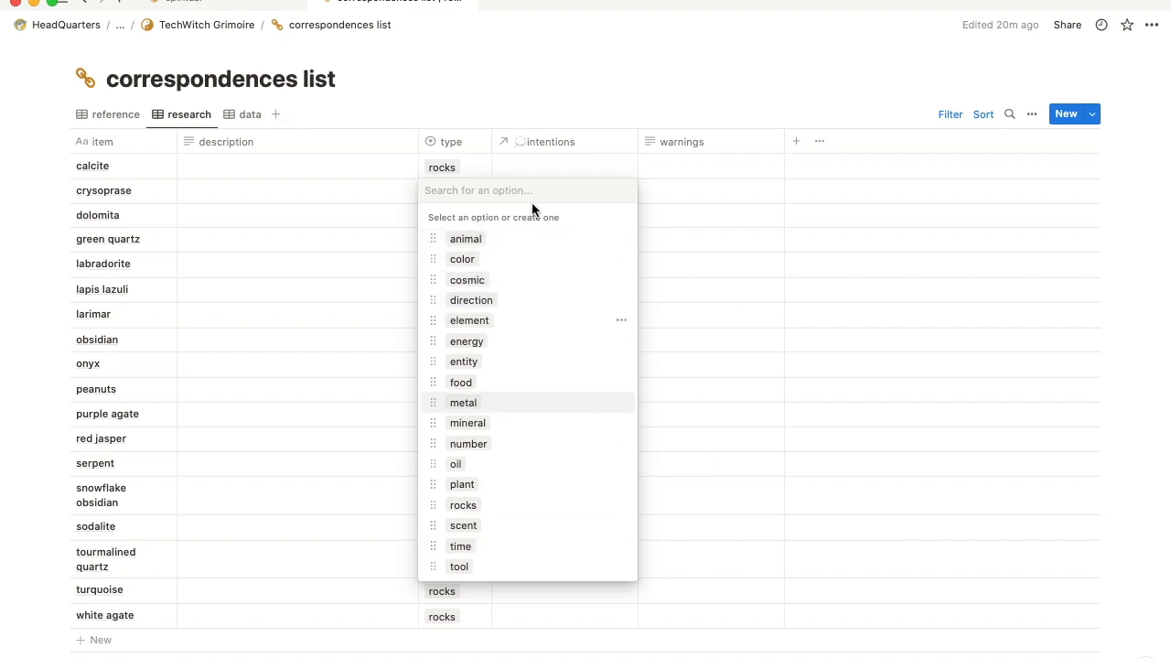
pyautogui.press('Escape')
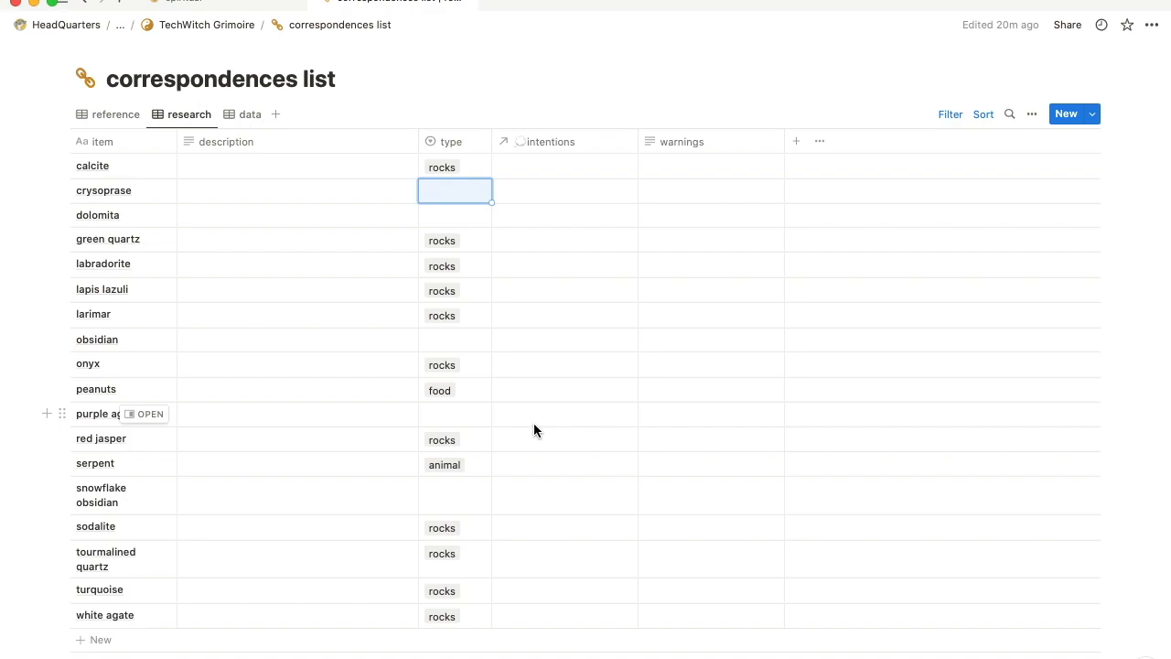
# - Open the agate entry from the reference view, try out its blank page body and close the entry again
pyautogui.click(133, 118)
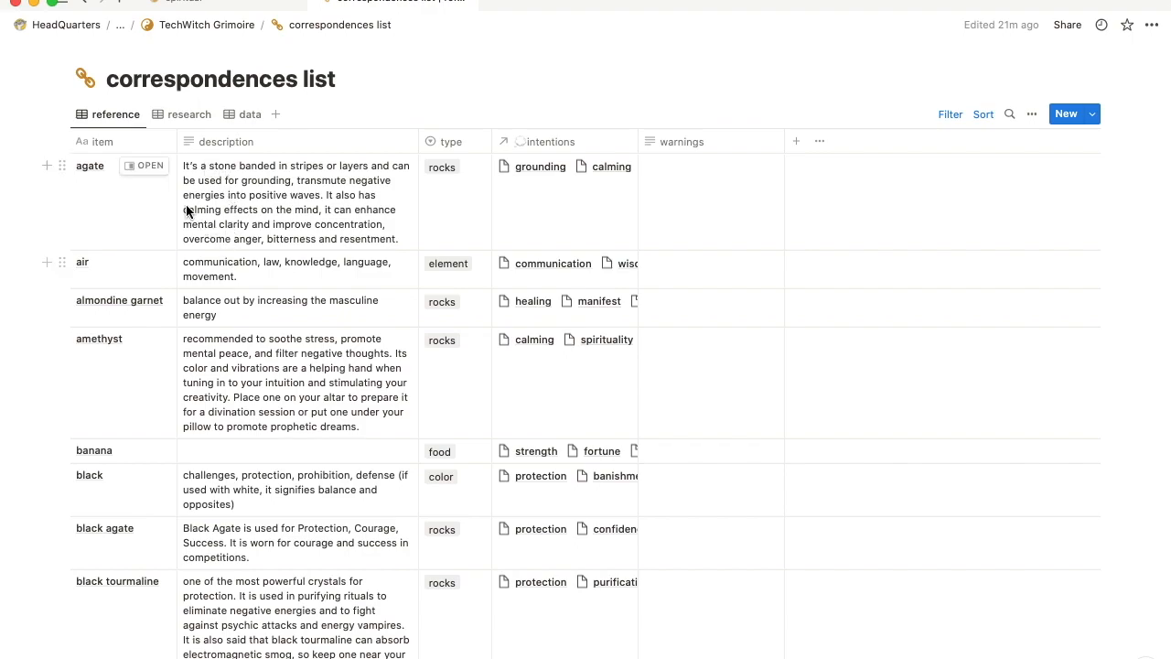
pyautogui.click(149, 168)
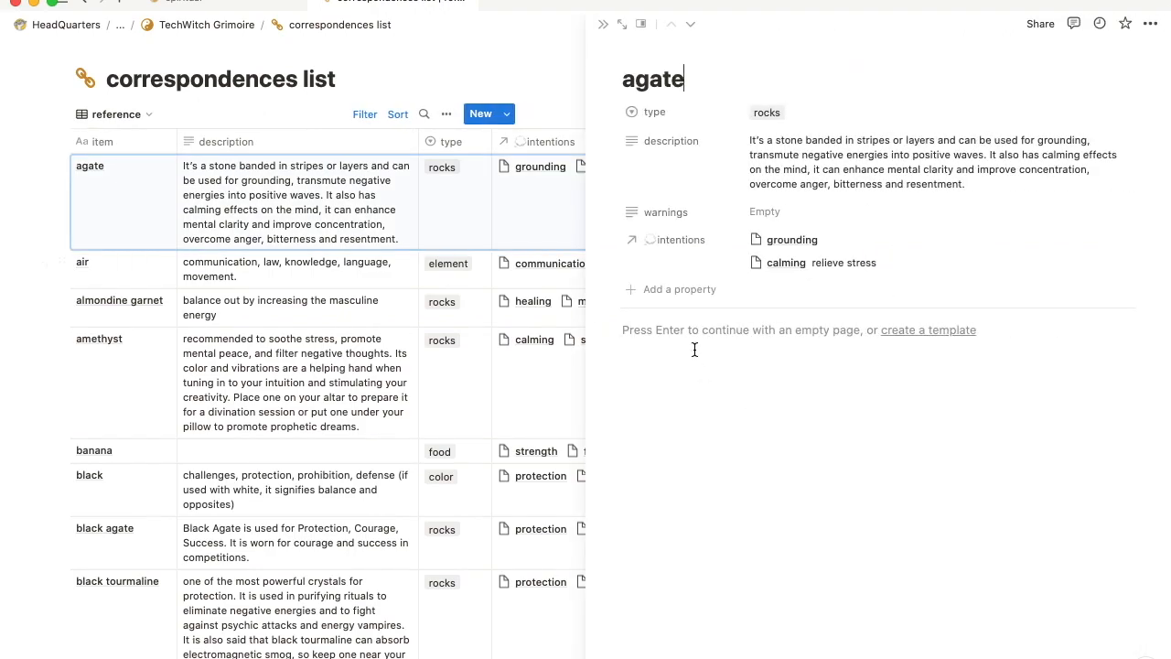
pyautogui.click(694, 339)
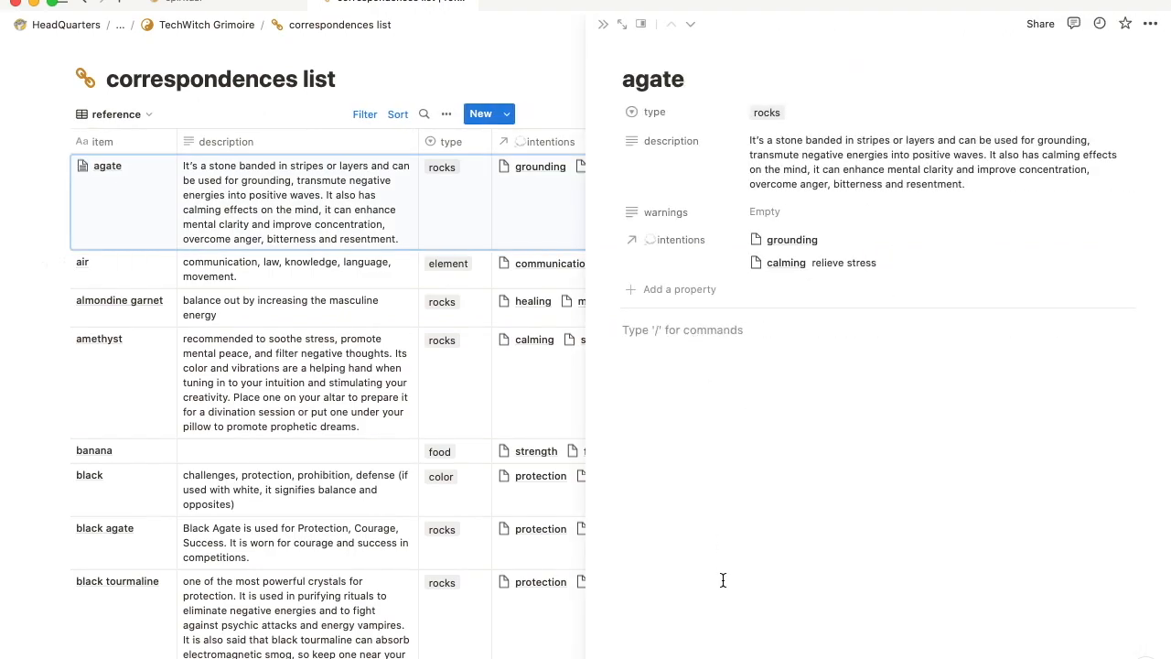
pyautogui.press('BackSpace')
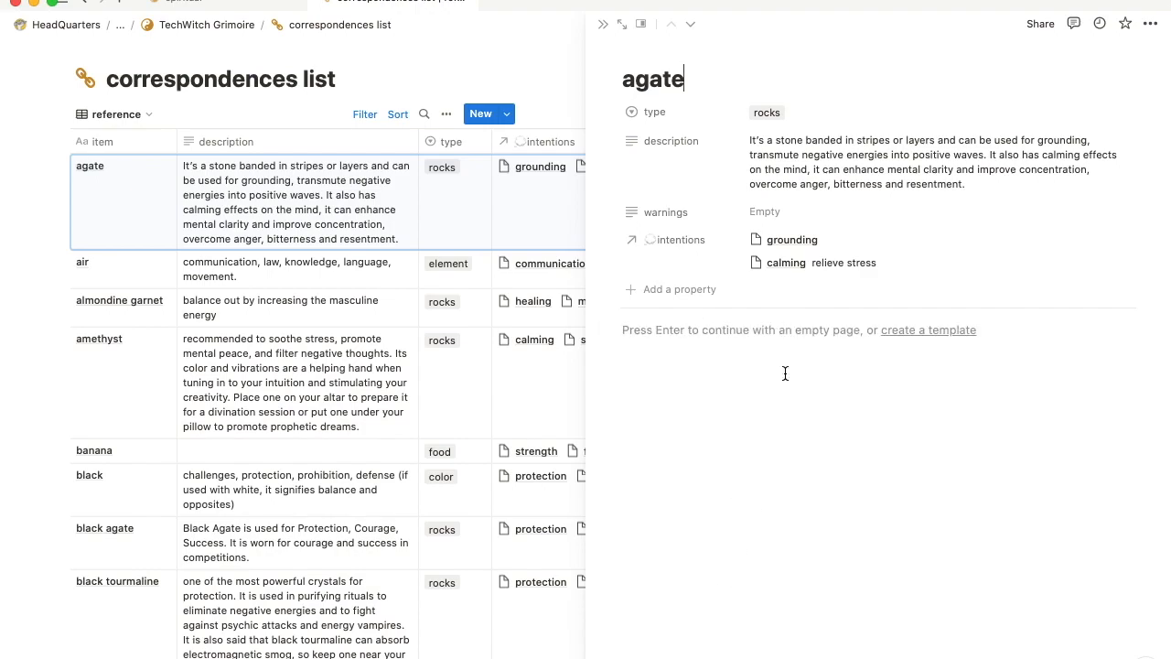
pyautogui.click(603, 24)
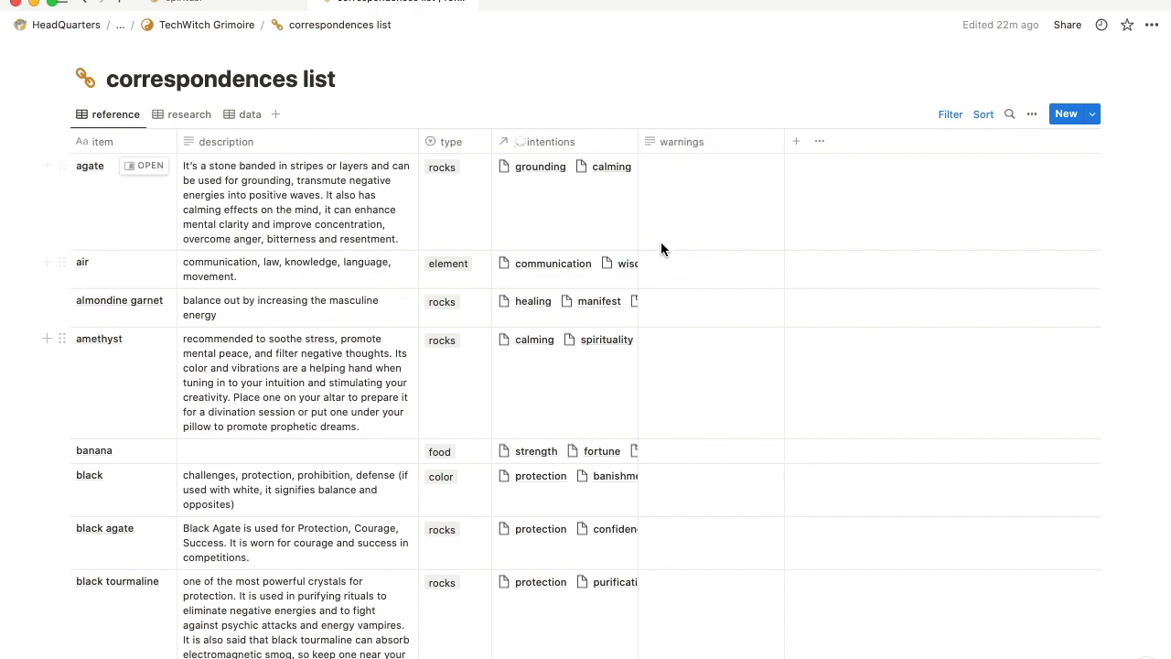
# - Read the full eucalyptus warning in the reference view and return to the beginning of the correspondences list
pyautogui.scroll(-15, 684, 464)
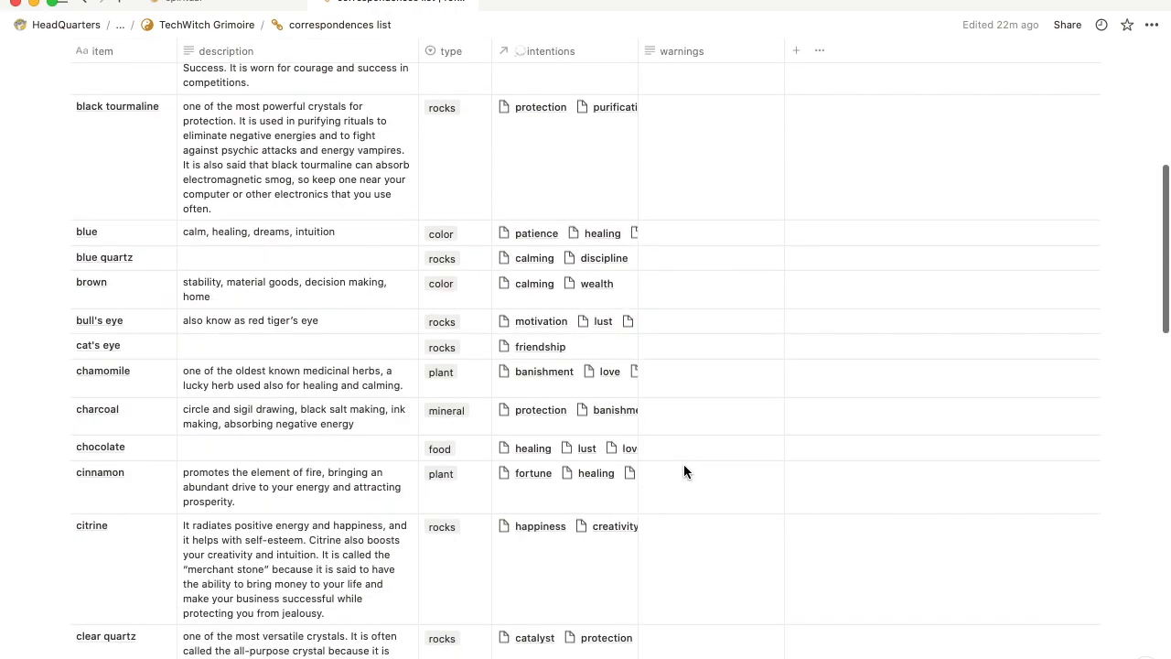
pyautogui.click(690, 364)
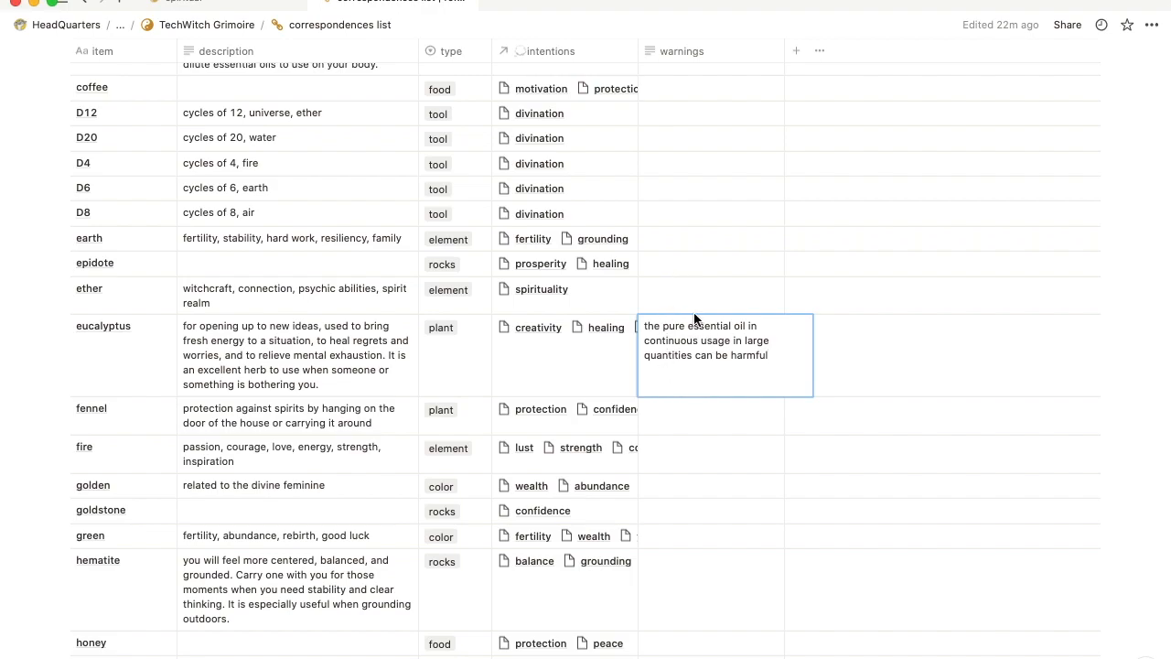
pyautogui.press('Escape')
pyautogui.scroll(5, 690, 293)
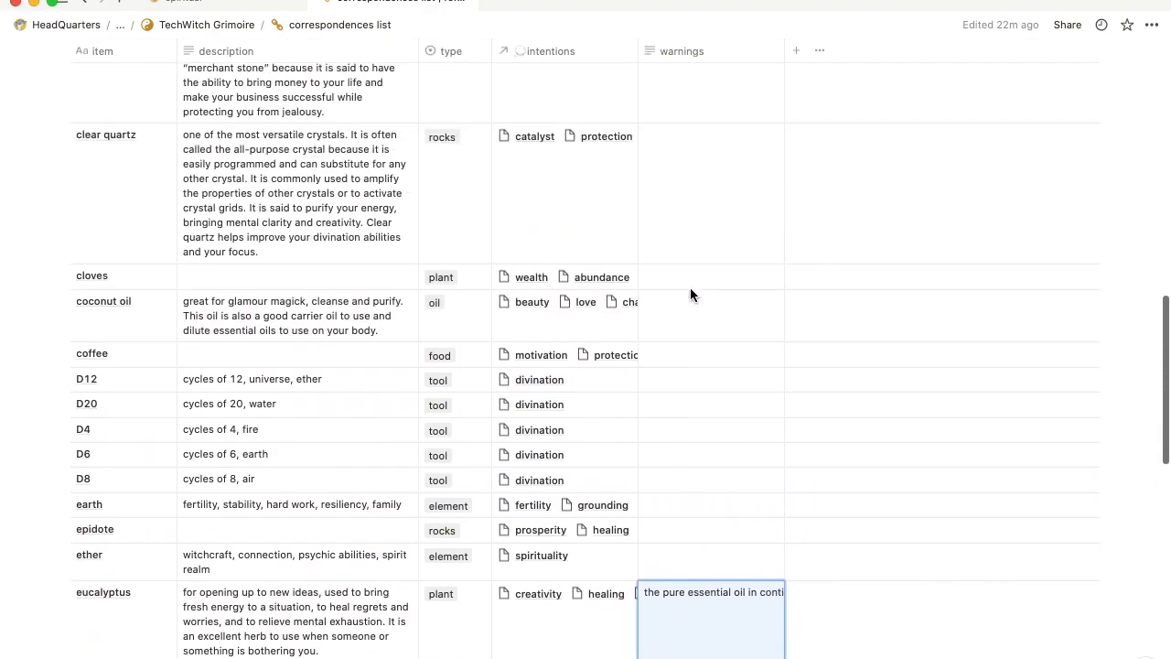
pyautogui.scroll(2, 690, 295)
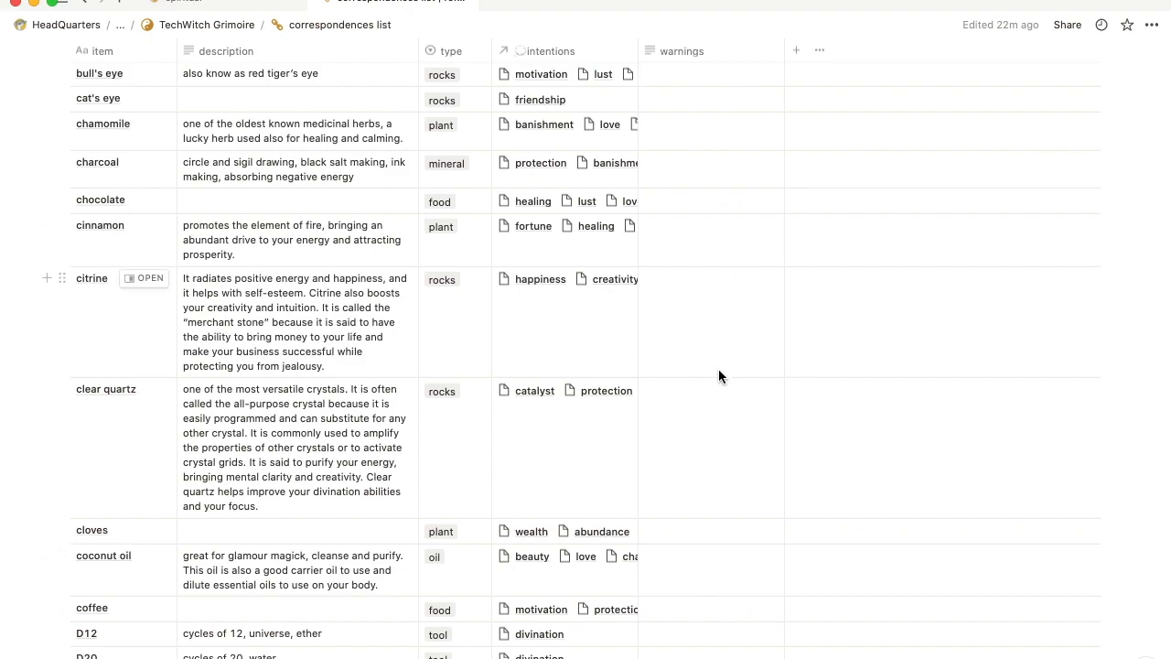
pyautogui.scroll(10, 720, 374)
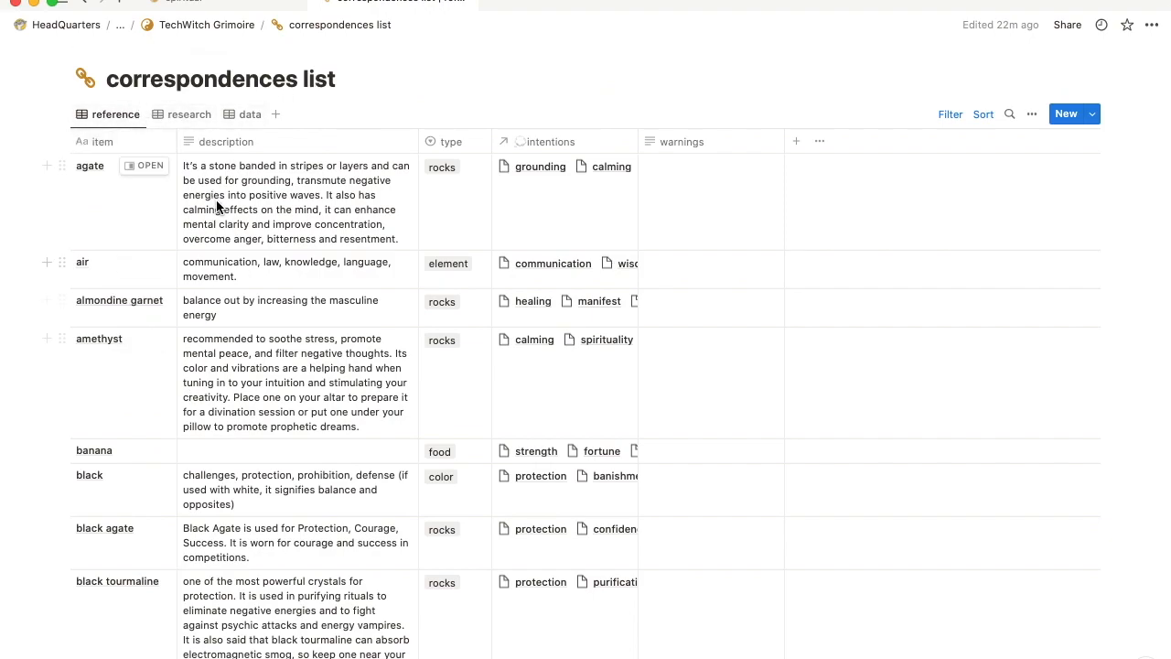
# - Look over the correspondences list in the research view and browse all its entries in the data view
pyautogui.click(186, 115)
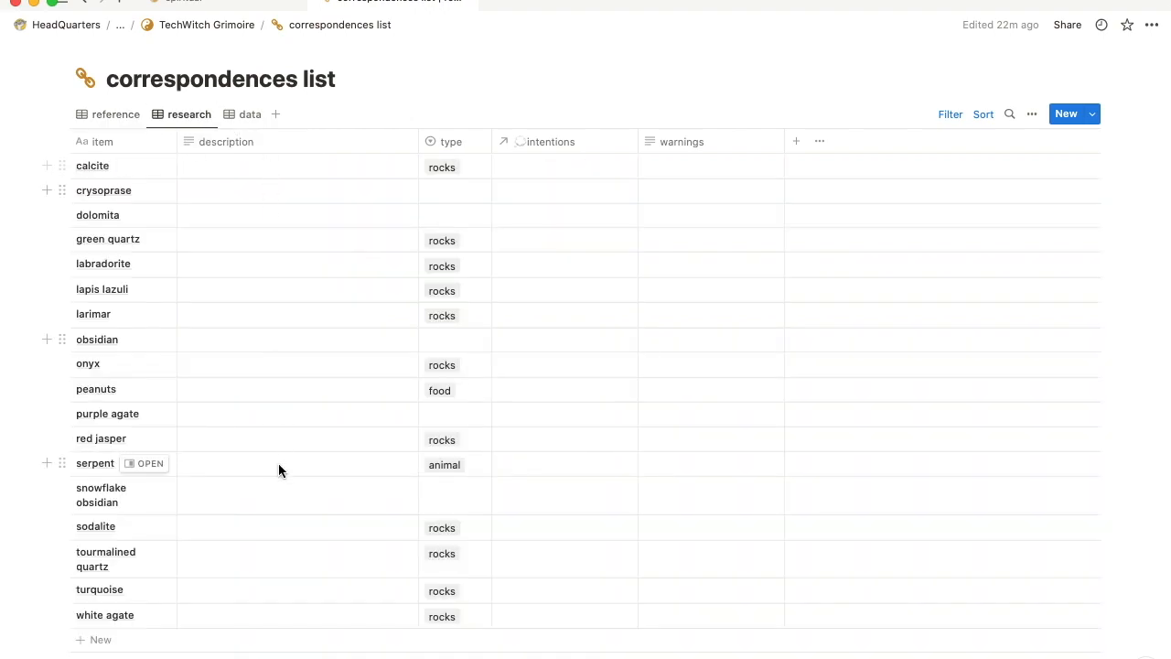
pyautogui.click(245, 115)
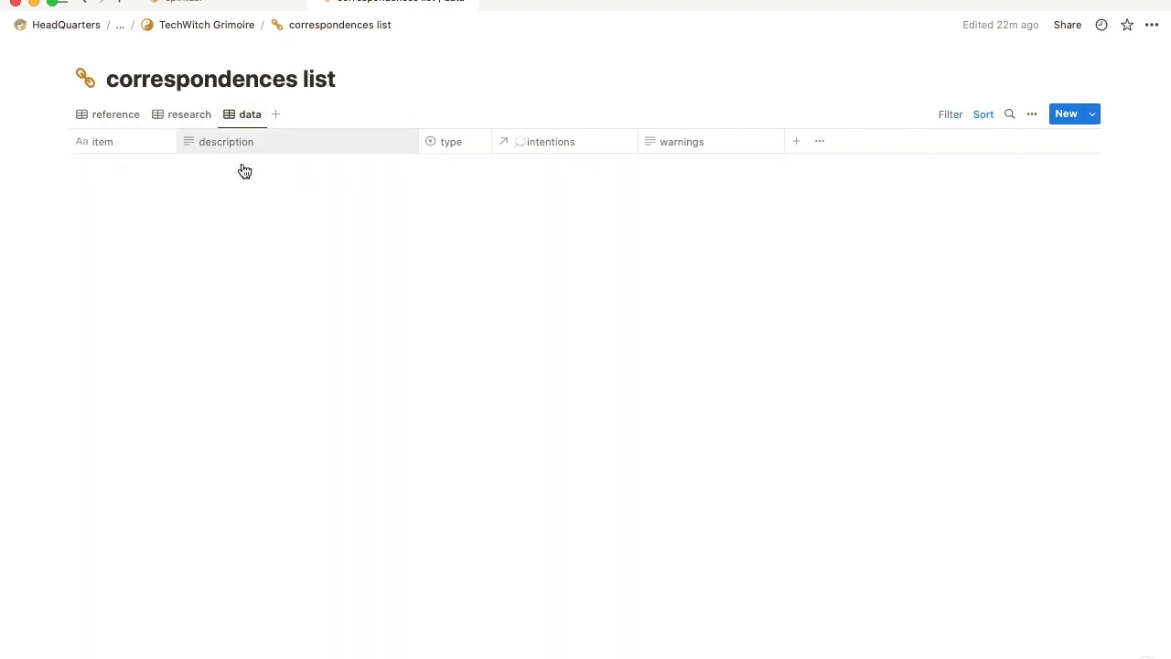
pyautogui.scroll(-10, 241, 403)
pyautogui.scroll(-10, 240, 403)
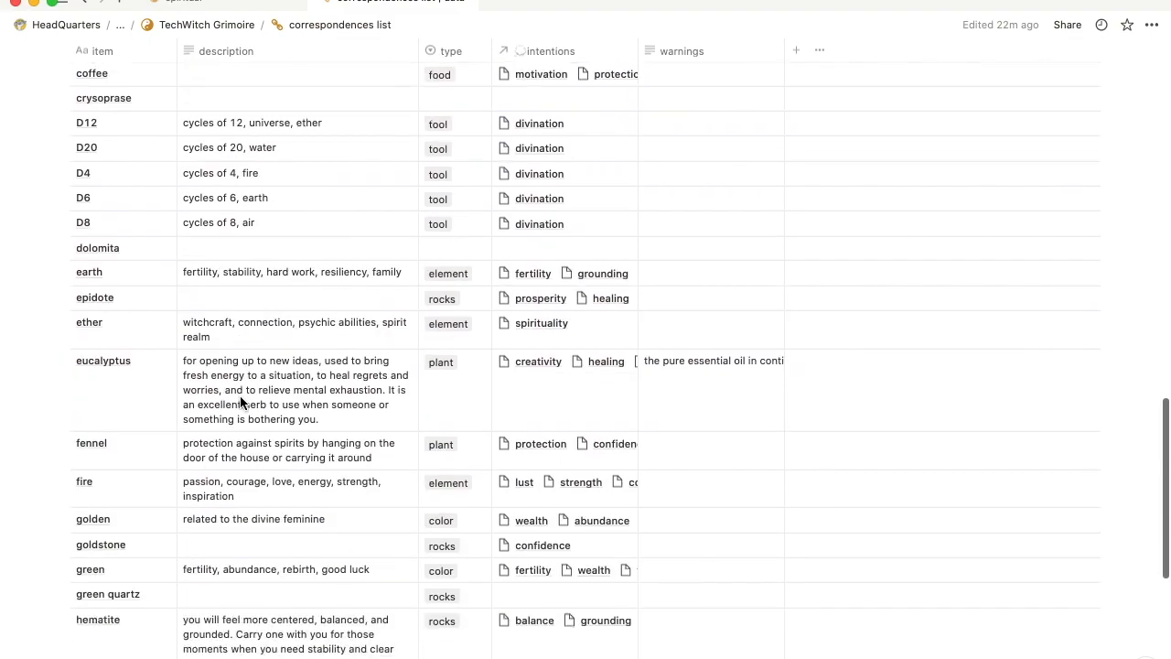
pyautogui.scroll(20, 241, 399)
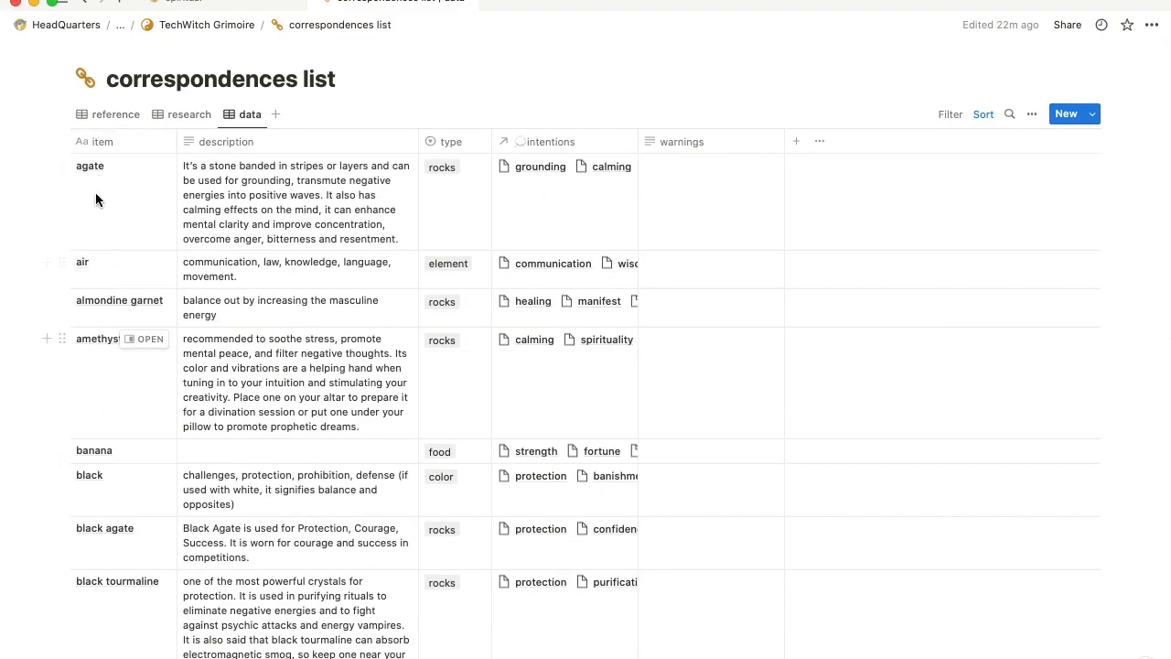
# - Check the linkable intentions for calcite in the research view and compare that view with the reference view
pyautogui.click(189, 114)
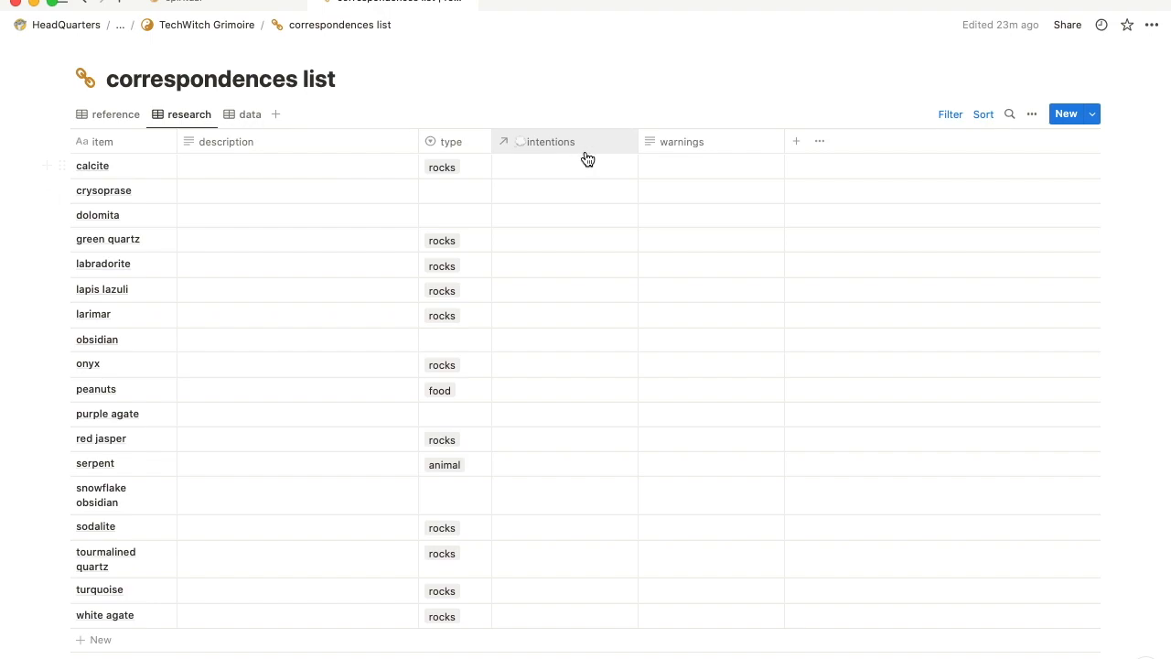
pyautogui.click(558, 174)
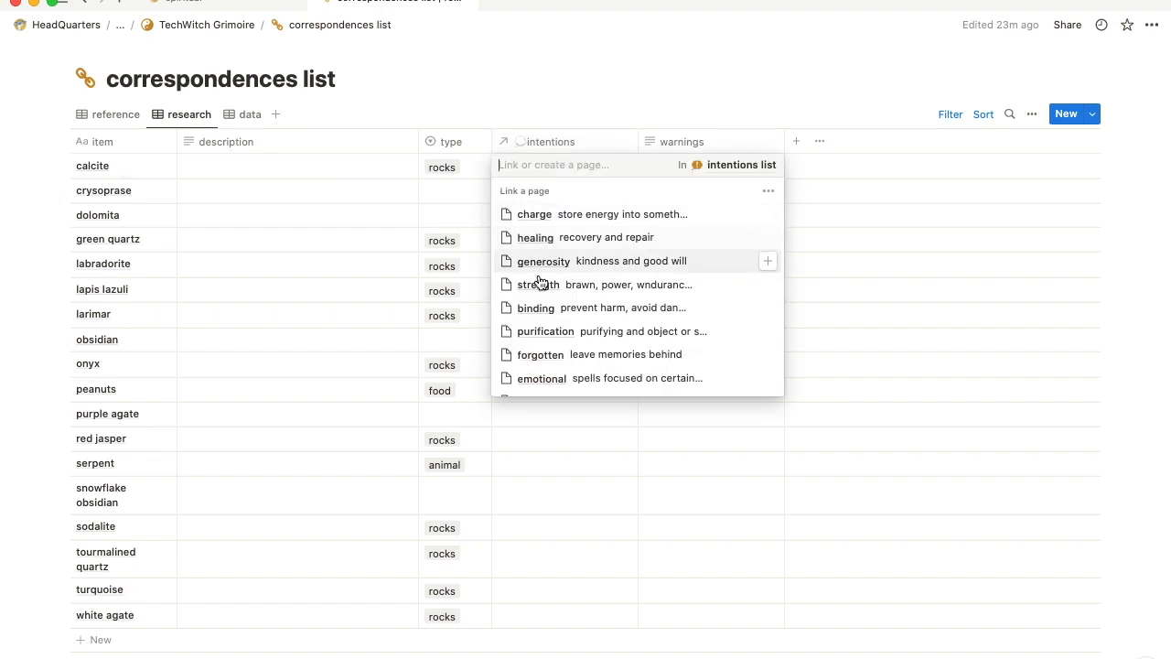
pyautogui.click(437, 203)
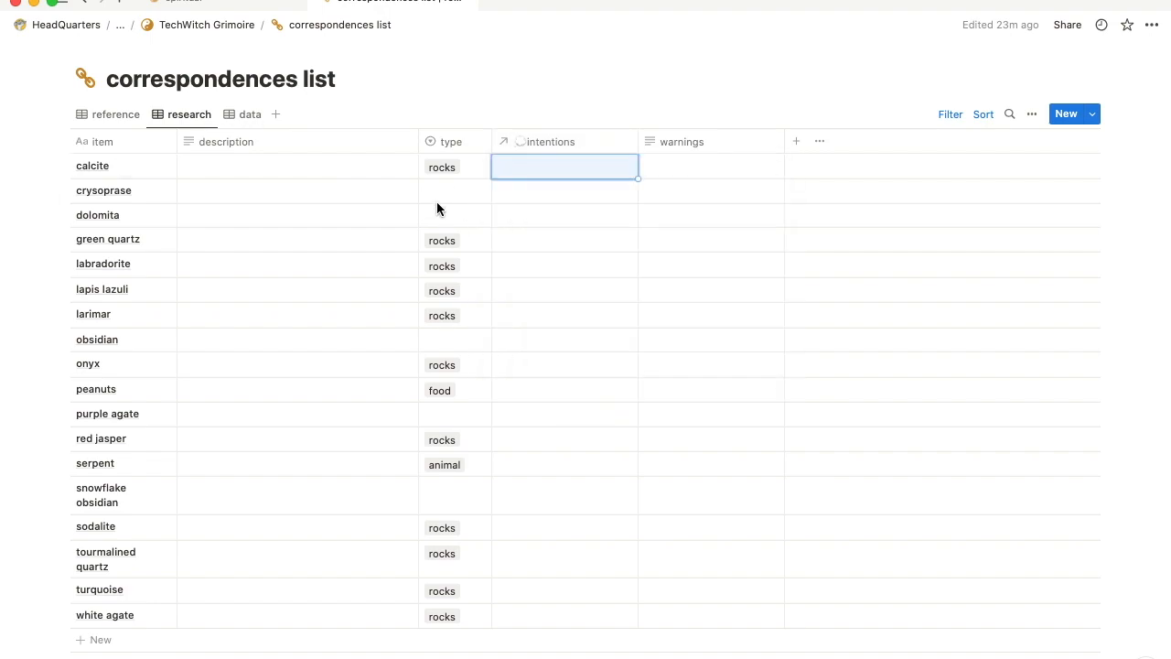
pyautogui.click(125, 123)
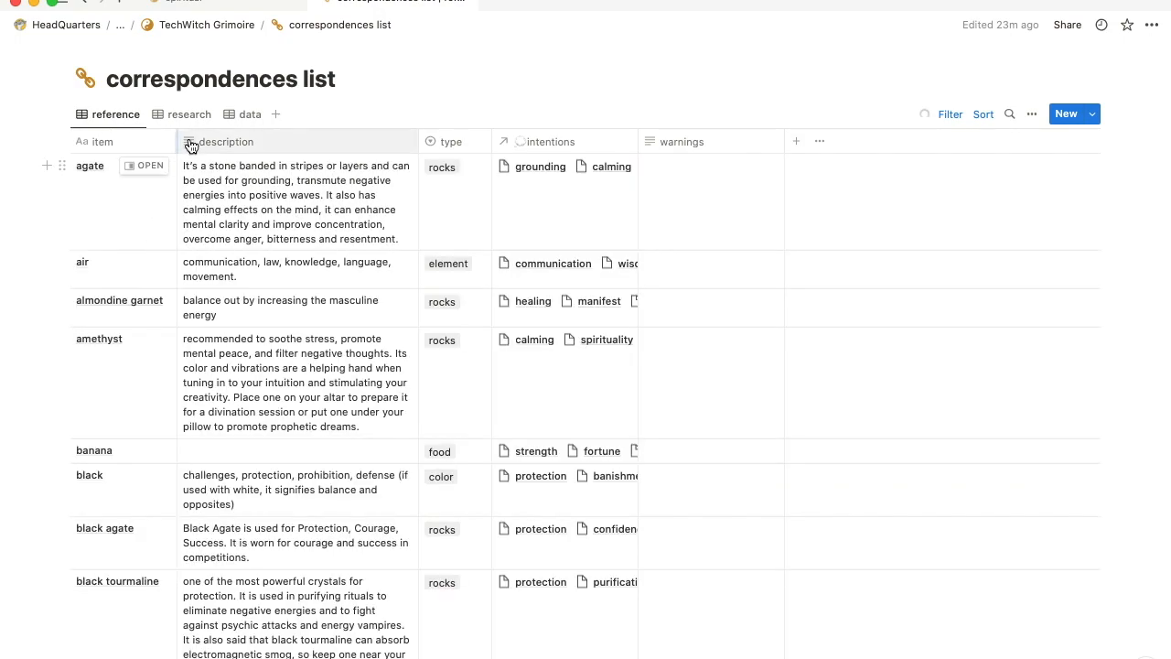
pyautogui.click(195, 123)
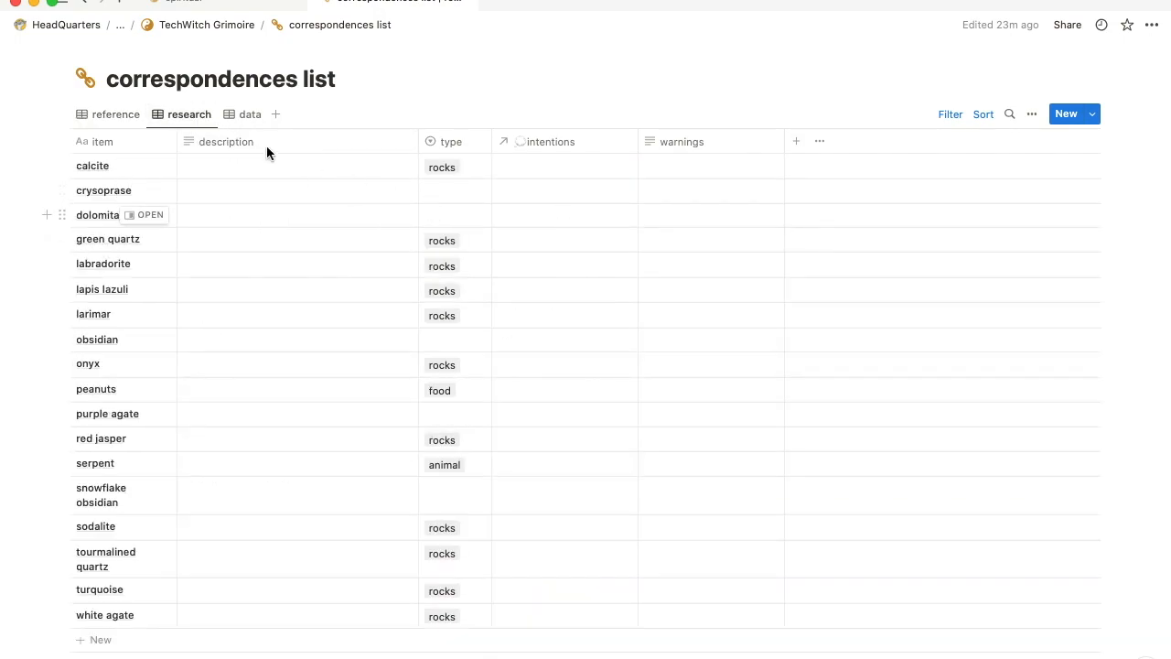
pyautogui.click(106, 119)
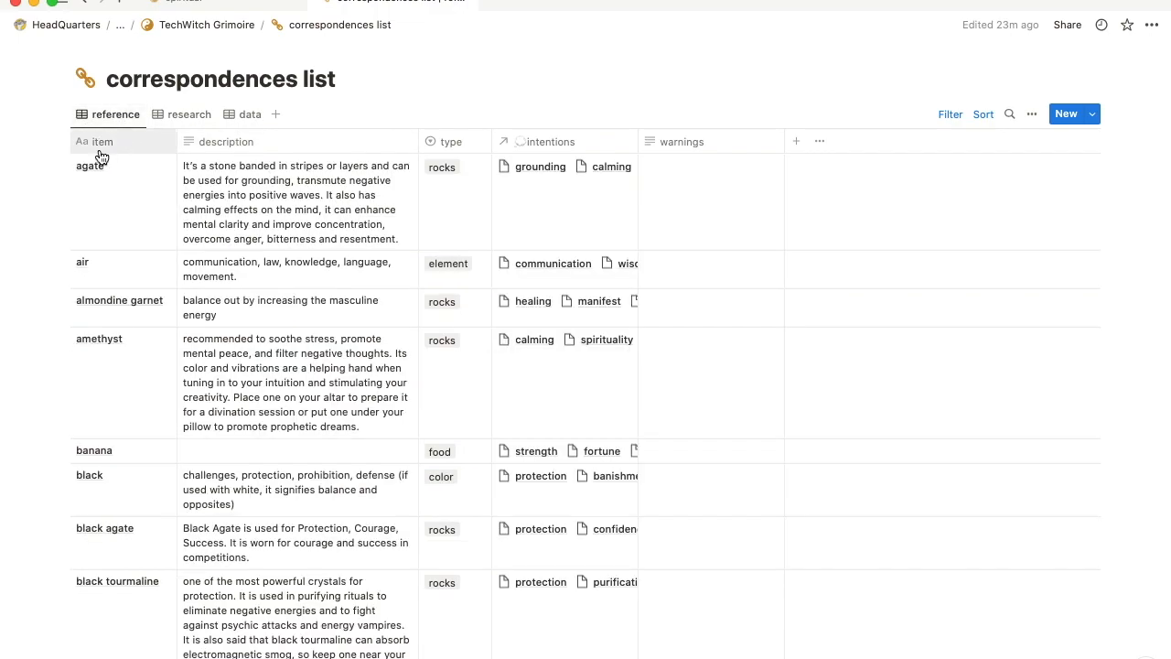
# - Return to the TechWitch Grimoire page and open the readings list from its reference section
pyautogui.click(237, 34)
pyautogui.scroll(-4, 238, 549)
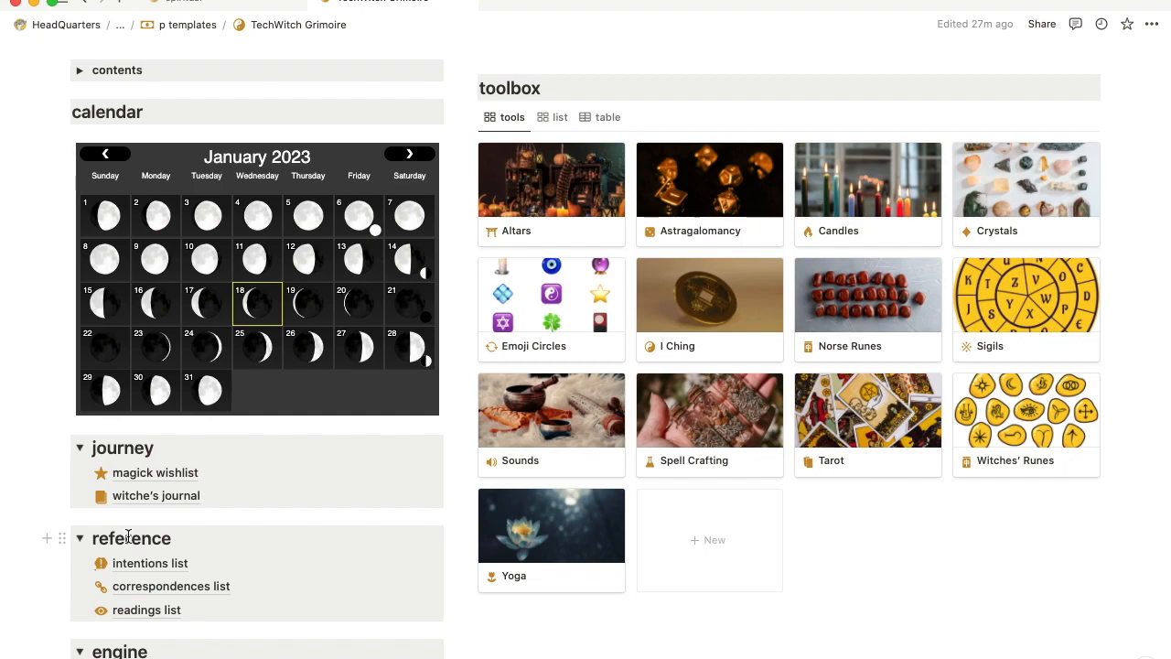
pyautogui.click(142, 611)
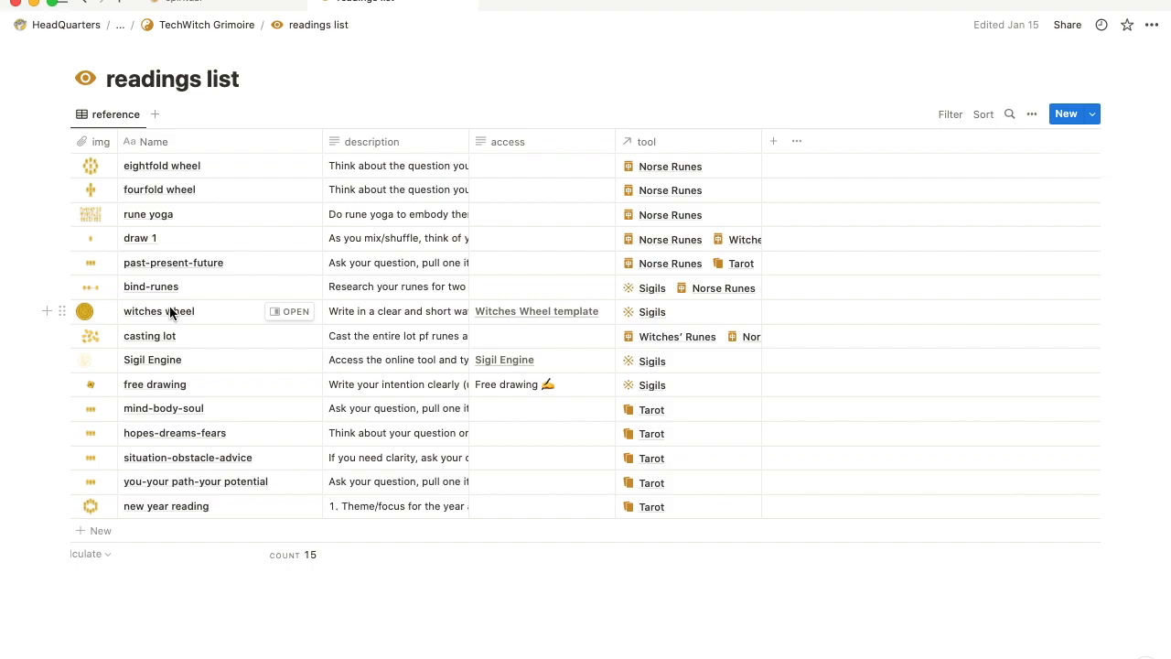
# - View the rune yoga image at full size and close it again
pyautogui.click(98, 219)
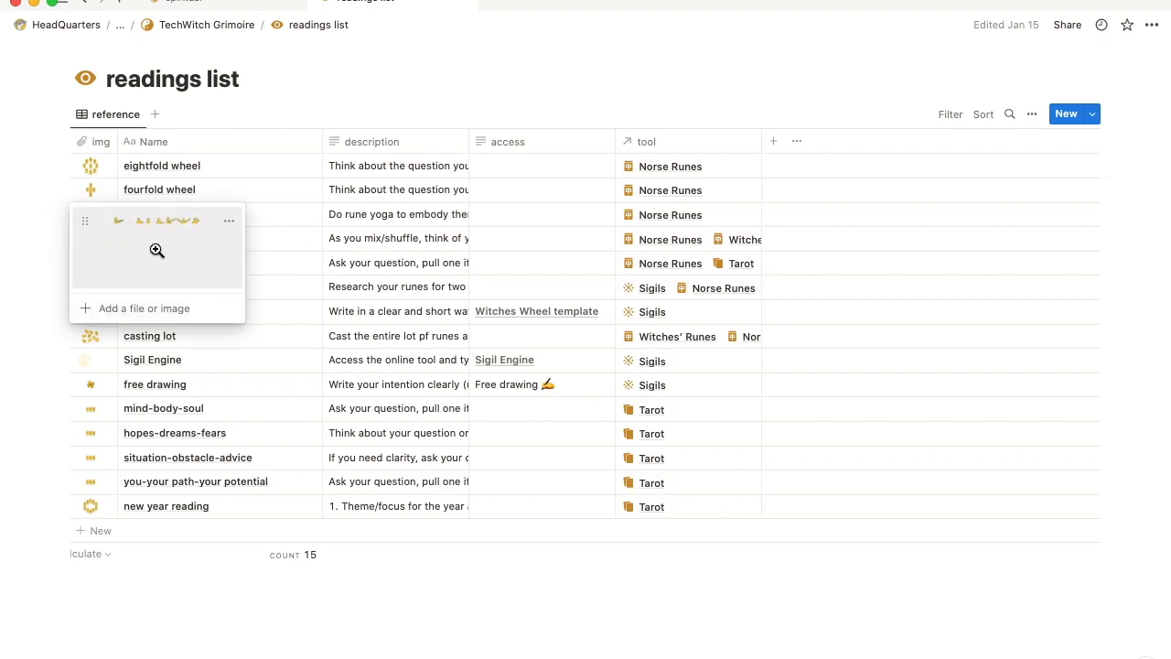
pyautogui.click(151, 249)
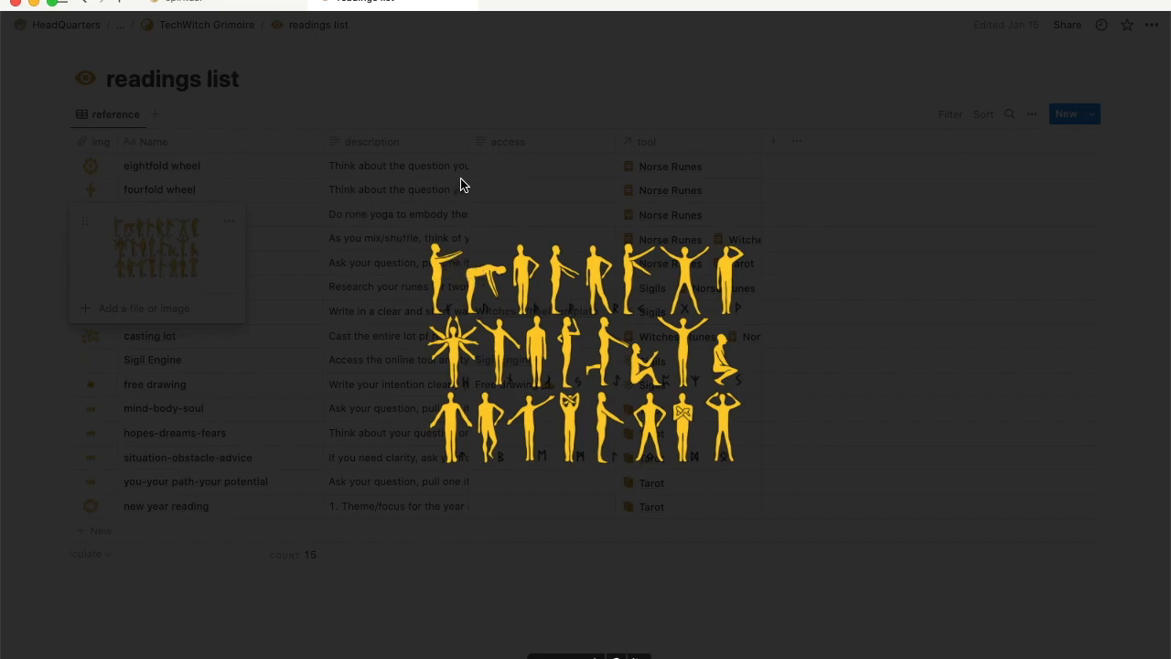
pyautogui.press('Escape')
pyautogui.press('Escape')
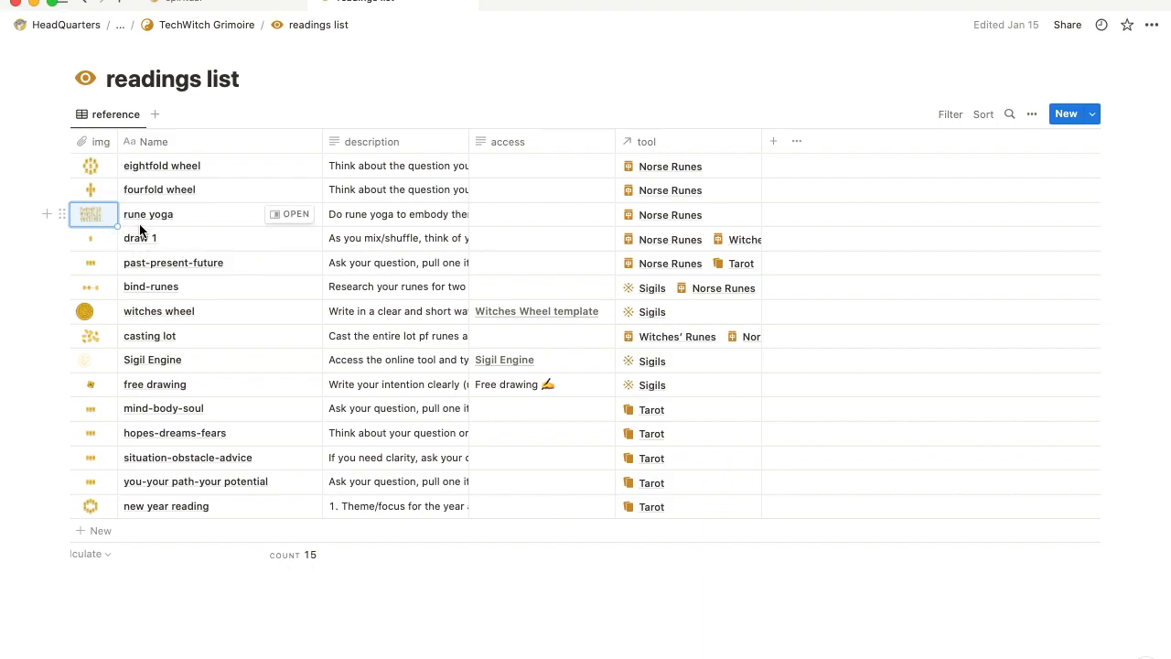
# - View the past-present-future image at full size and preview the bind-runes image, closing both again
pyautogui.click(97, 261)
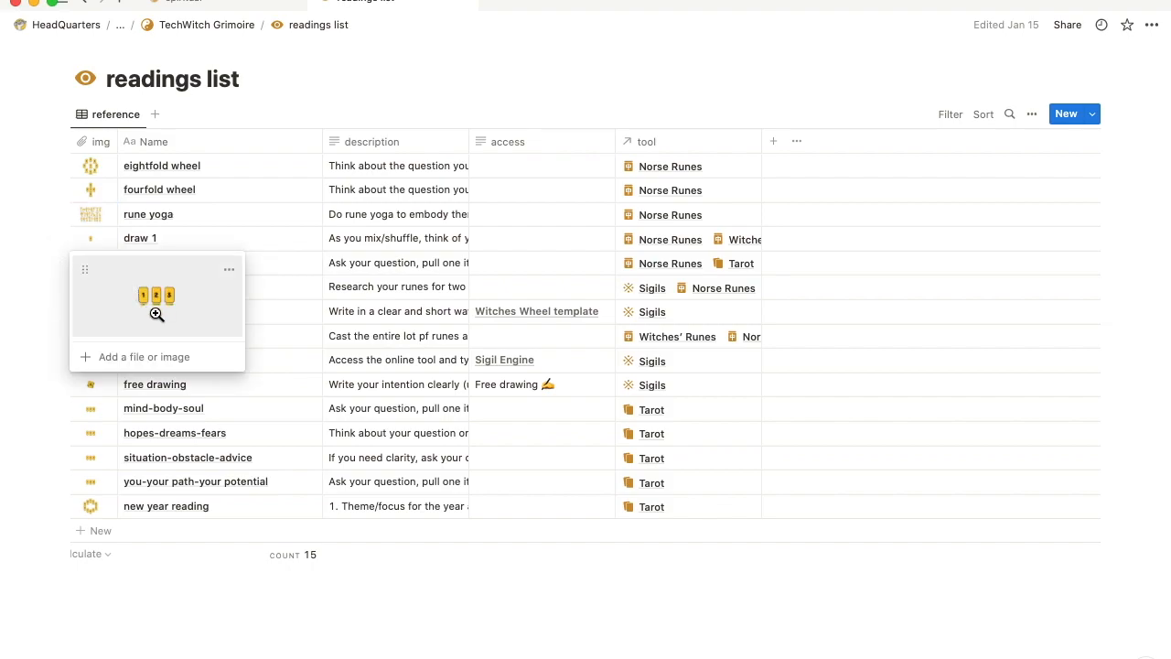
pyautogui.click(152, 315)
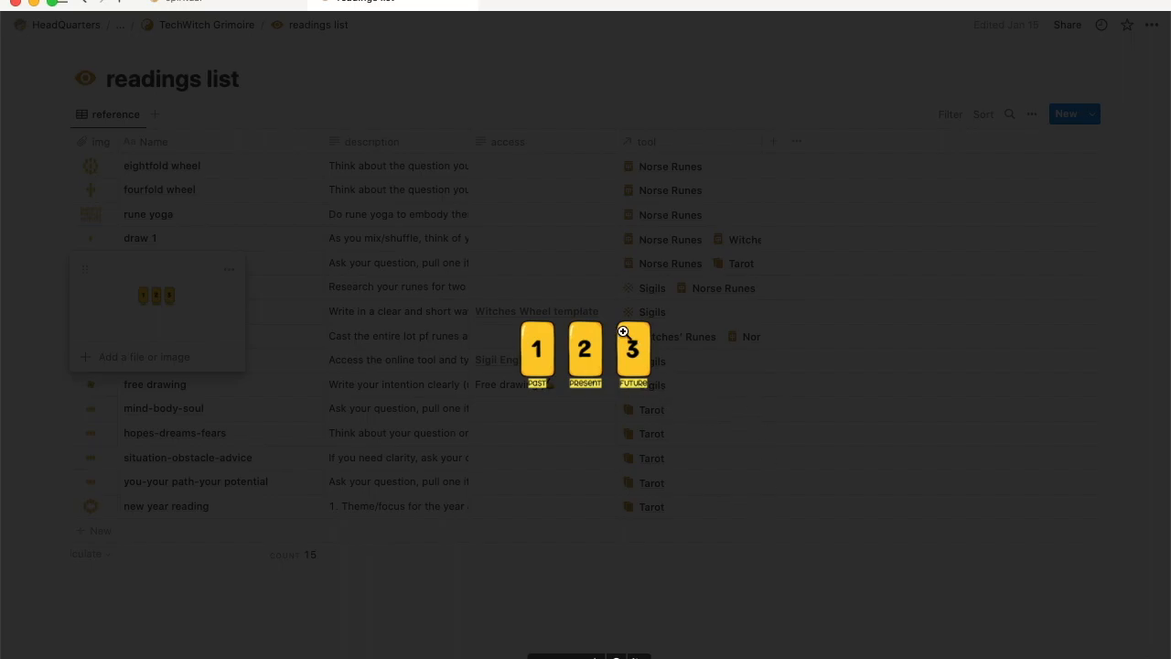
pyautogui.click(701, 390)
pyautogui.click(359, 225)
pyautogui.click(362, 226)
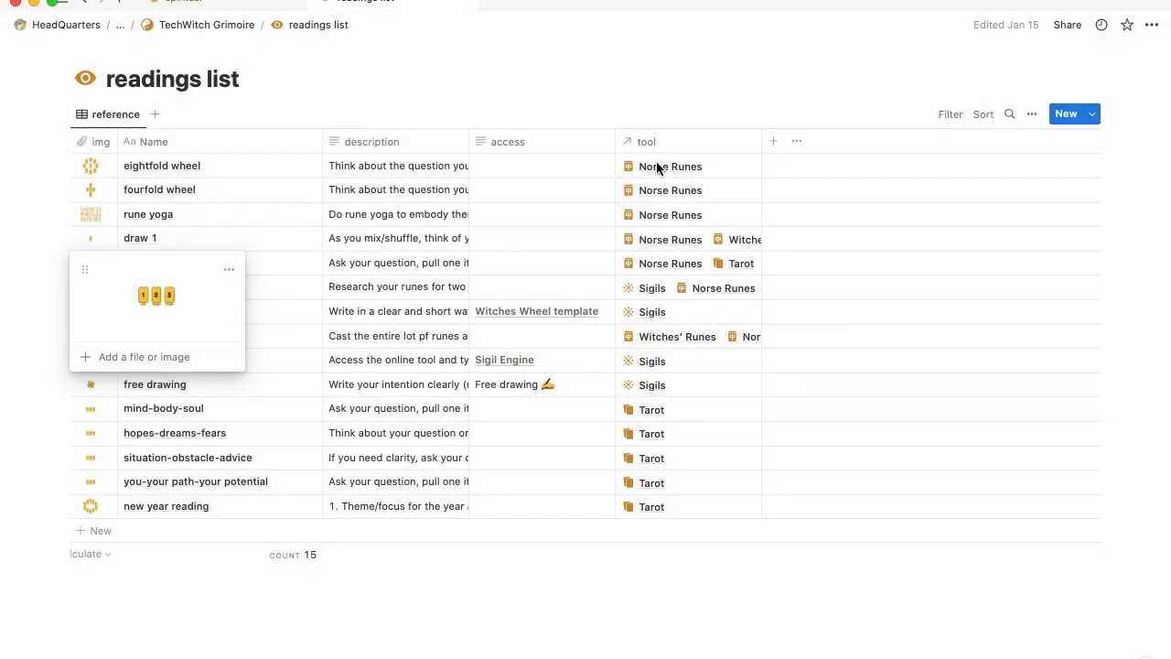
pyautogui.press('Escape')
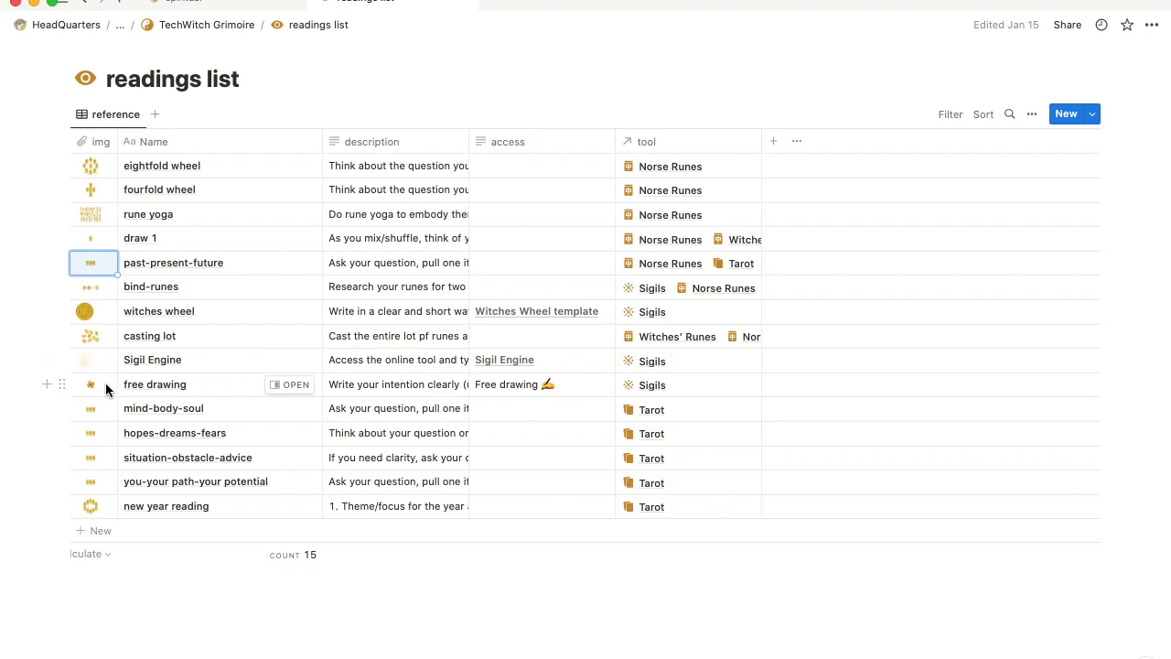
pyautogui.click(101, 291)
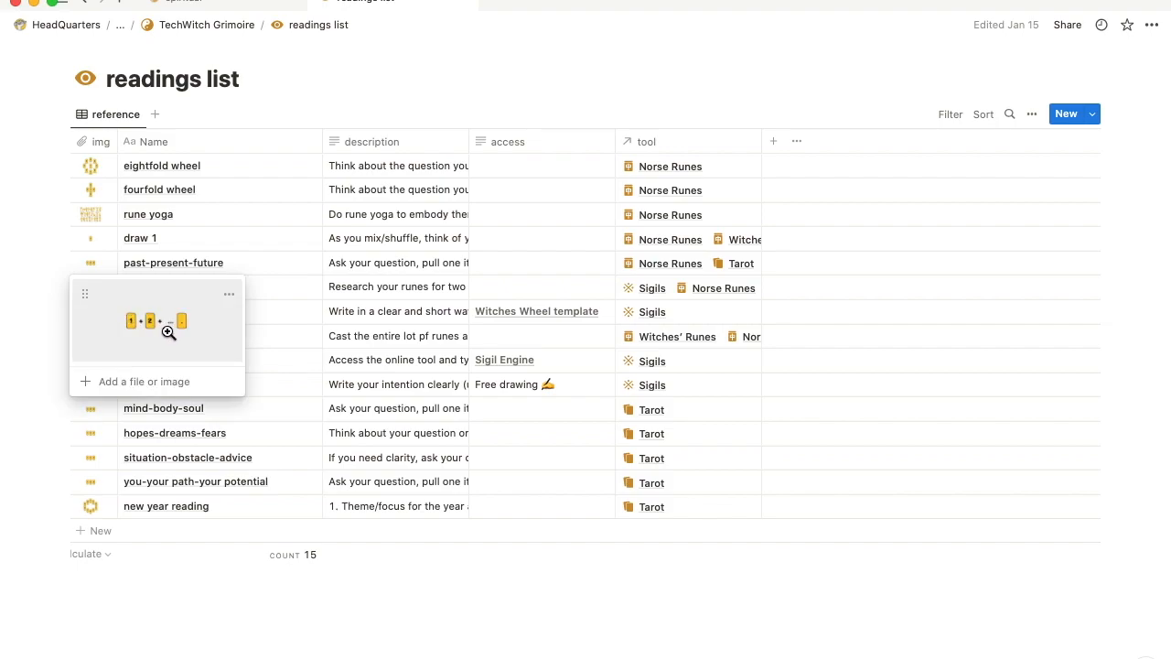
pyautogui.press('Escape')
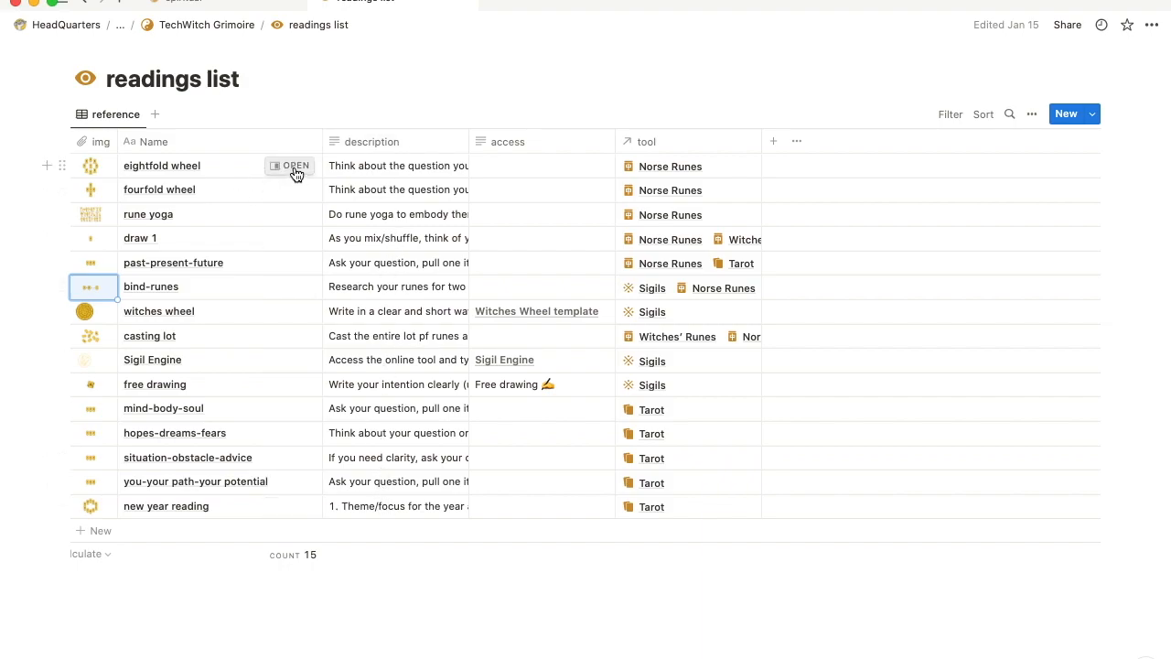
# - Open the eightfold wheel entry, read its full description and close the entry
pyautogui.click(296, 165)
pyautogui.scroll(-1, 789, 598)
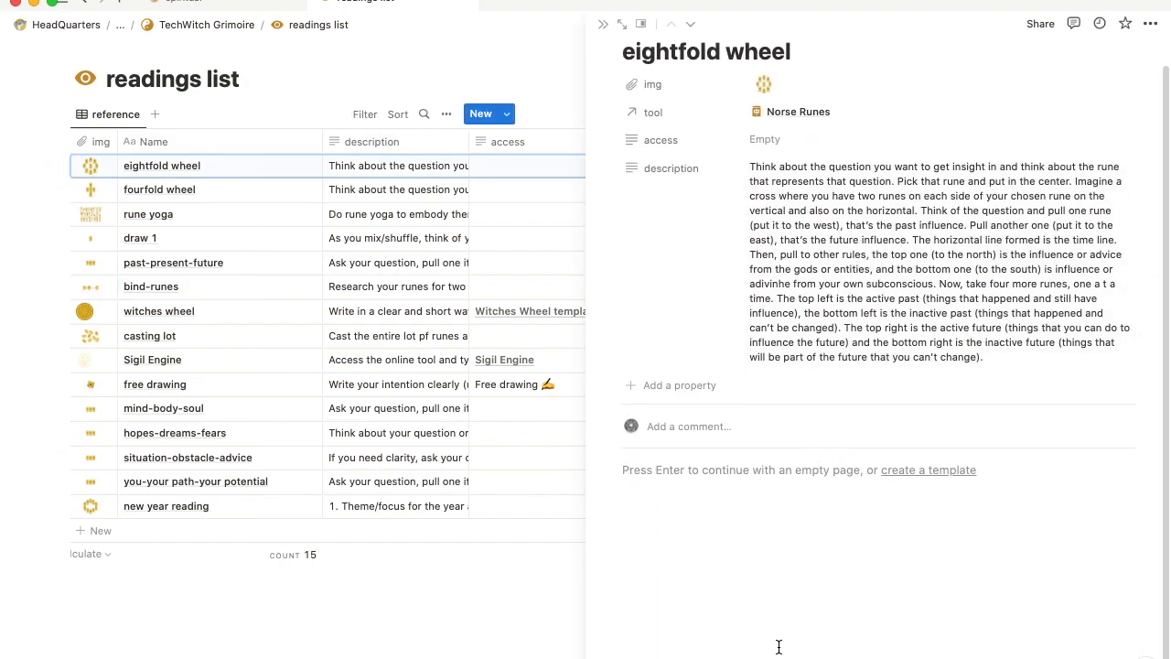
pyautogui.click(603, 24)
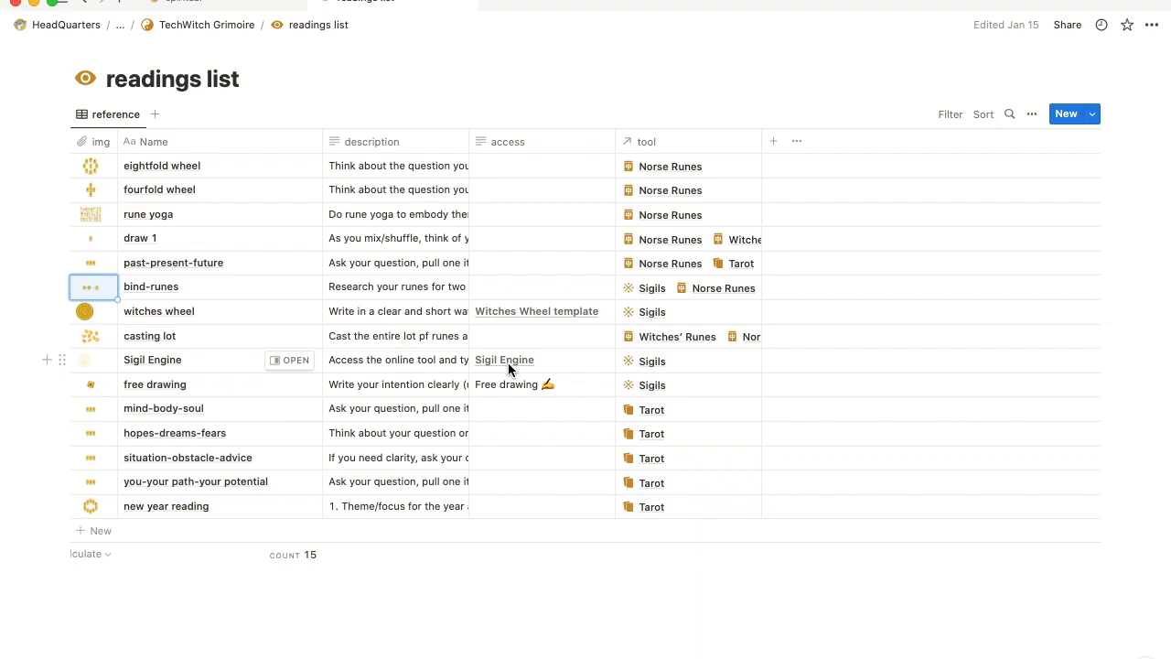
# - Try out adding linked text "link" in the eightfold wheel's access field, then clear the field without setting a link target
pyautogui.click(524, 170)
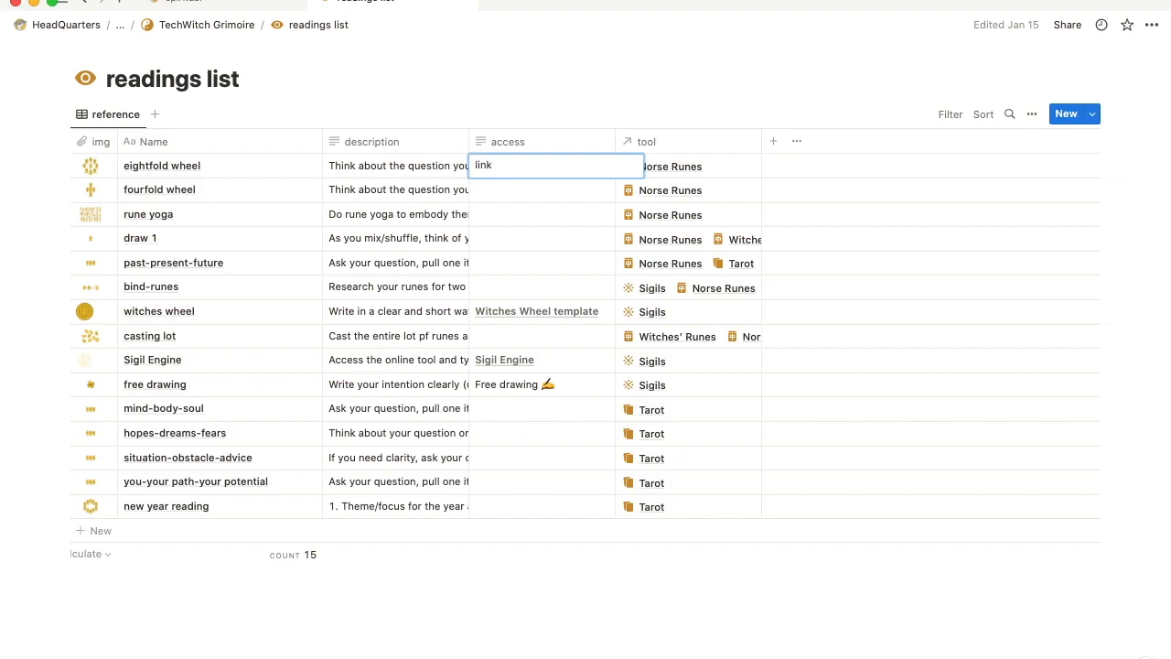
pyautogui.write('link')
pyautogui.press('super+a')
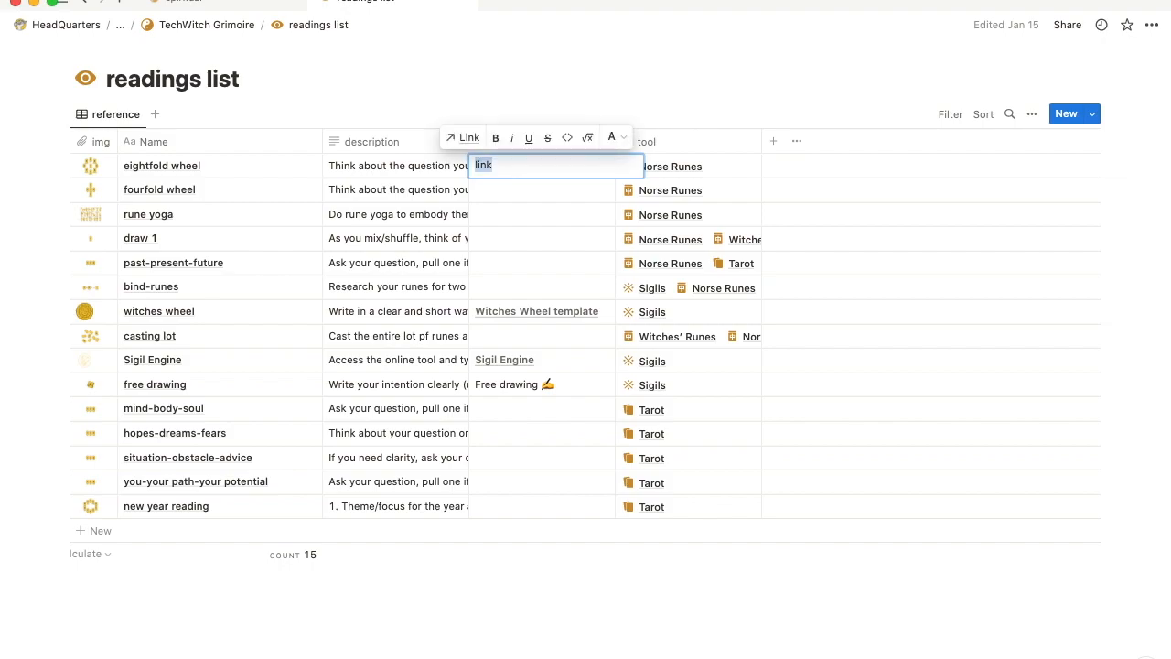
pyautogui.press('super+k')
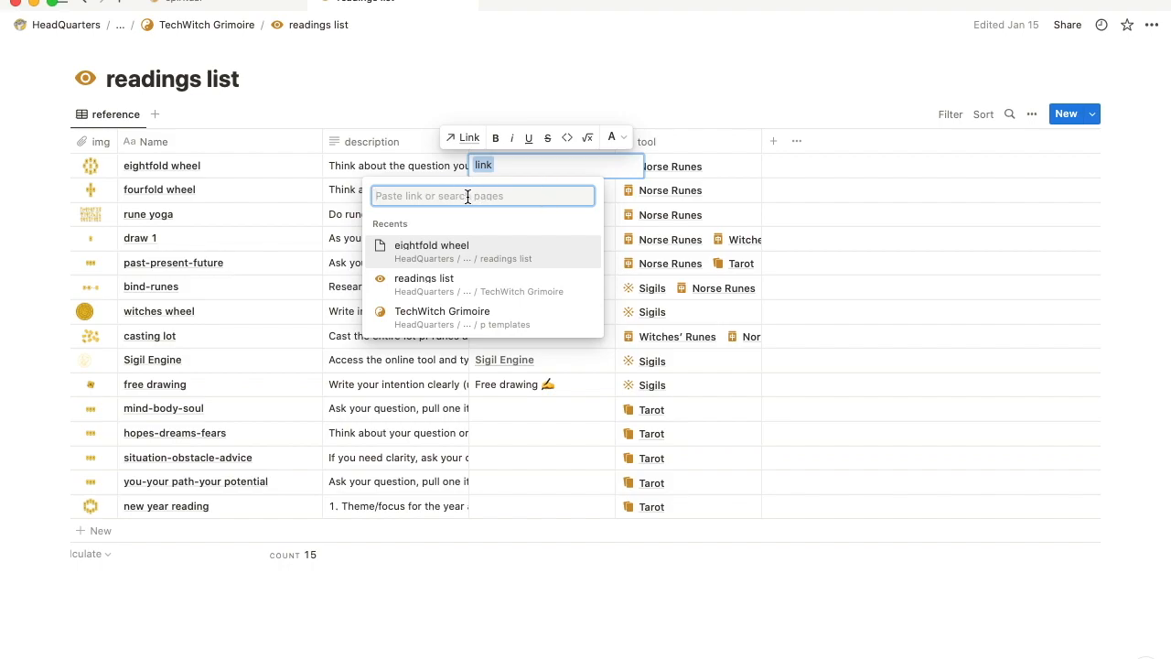
pyautogui.press('Escape')
pyautogui.press('BackSpace')
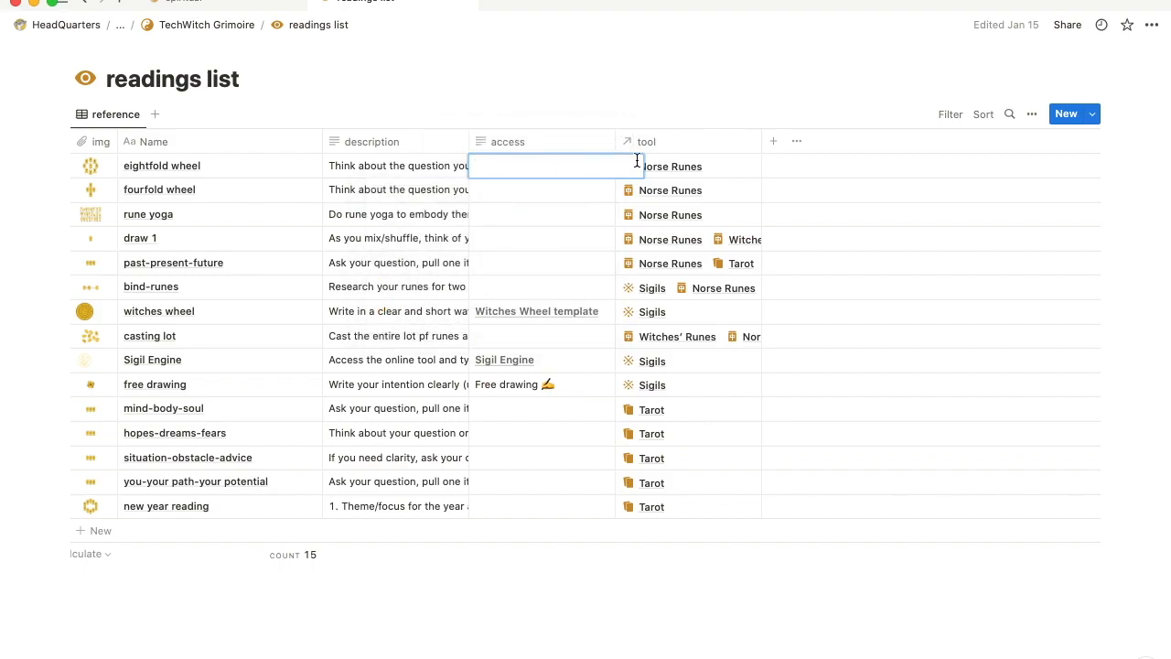
pyautogui.press('Escape')
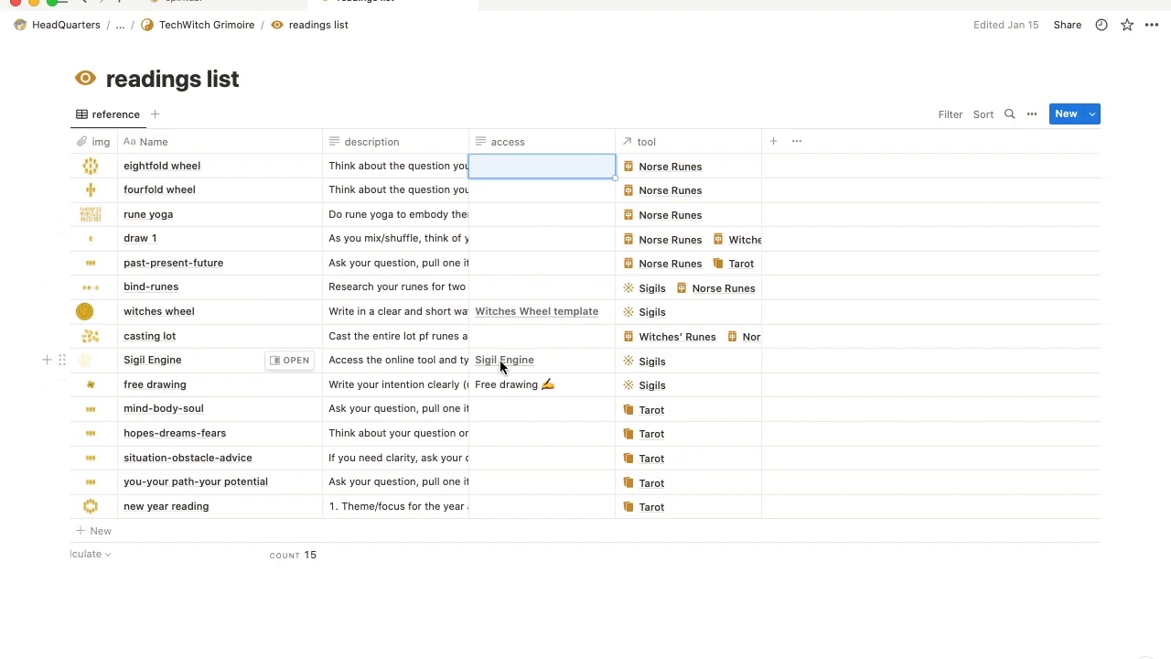
pyautogui.click(511, 168)
pyautogui.click(606, 186)
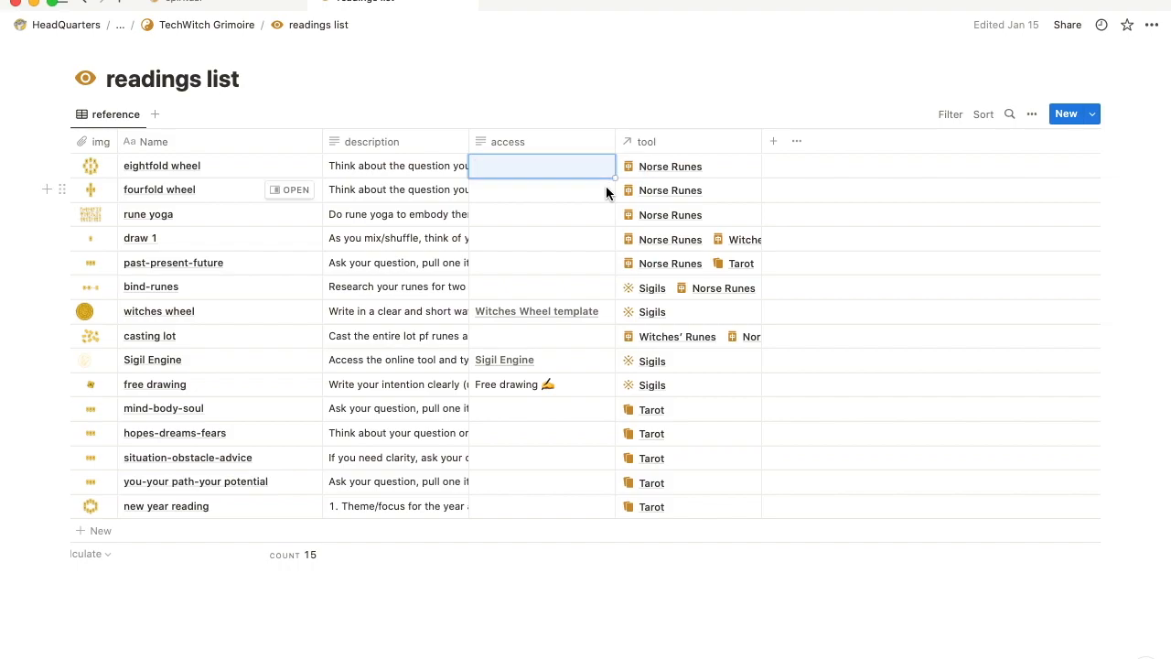
# - Return to the TechWitch Grimoire page and open the randomizer engine to view its generator table
pyautogui.click(207, 24)
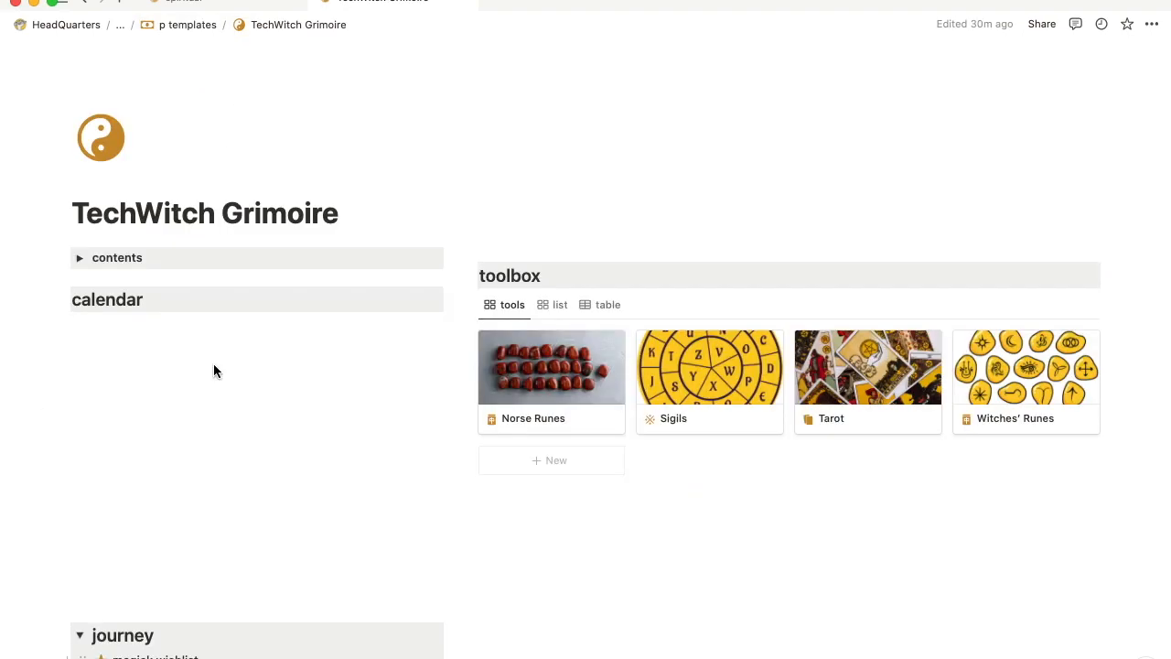
pyautogui.scroll(-5, 214, 363)
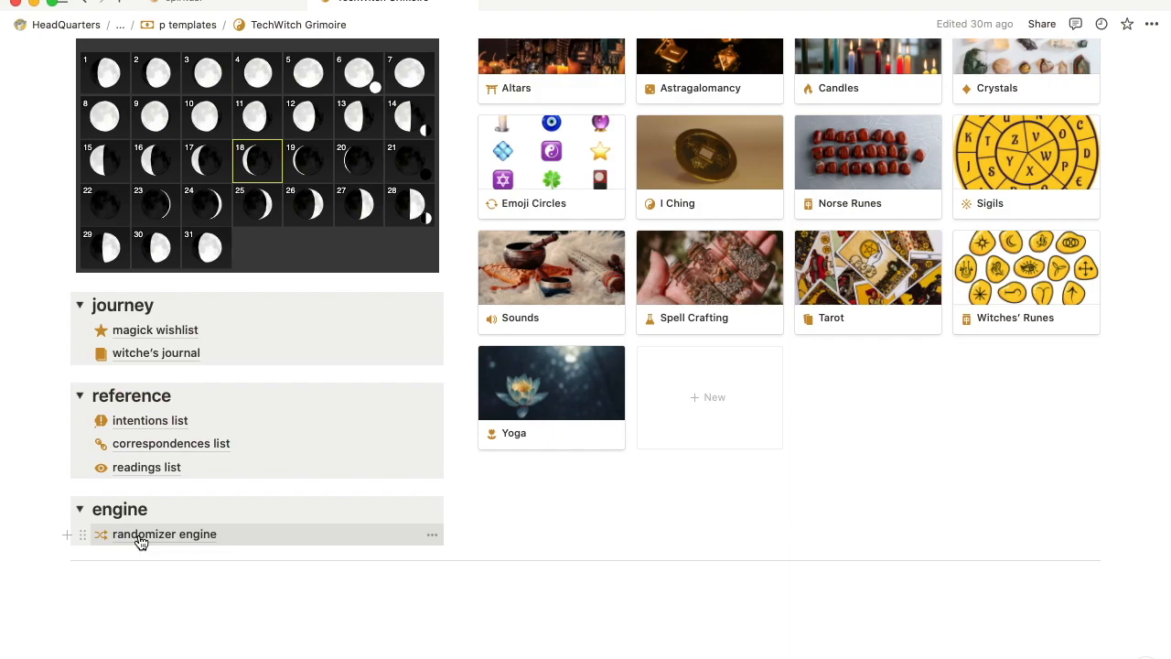
pyautogui.click(141, 539)
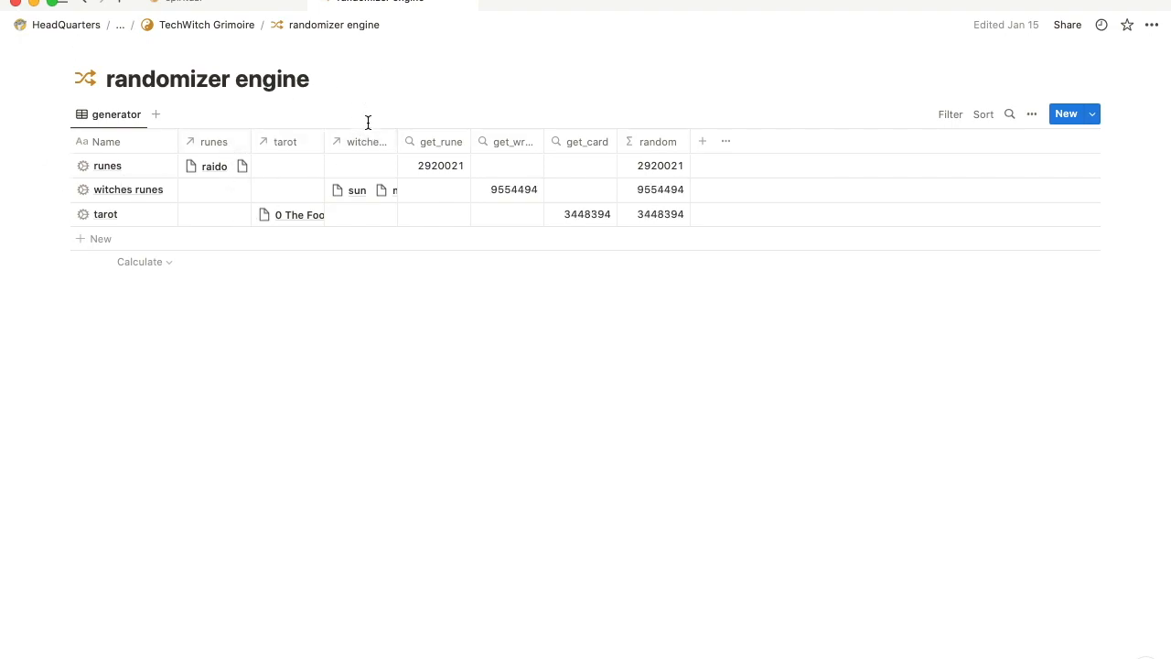
# - Go back to the TechWitch Grimoire page and bring the toolbox gallery into view
pyautogui.click(232, 26)
pyautogui.scroll(-5, 204, 546)
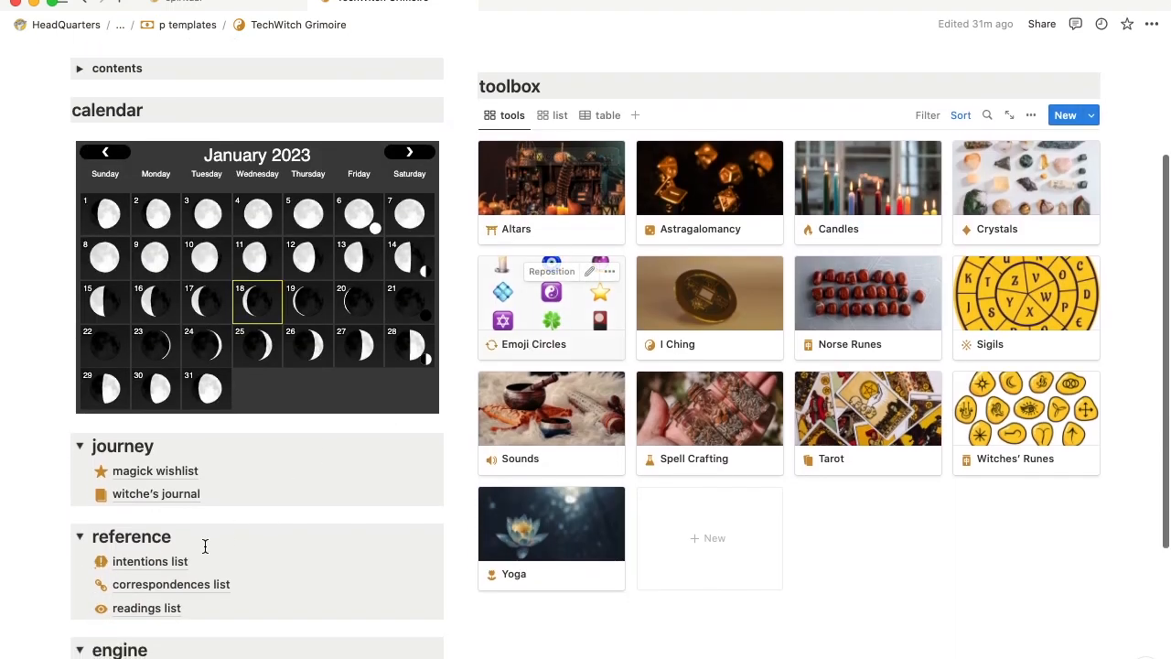
pyautogui.scroll(1, 353, 576)
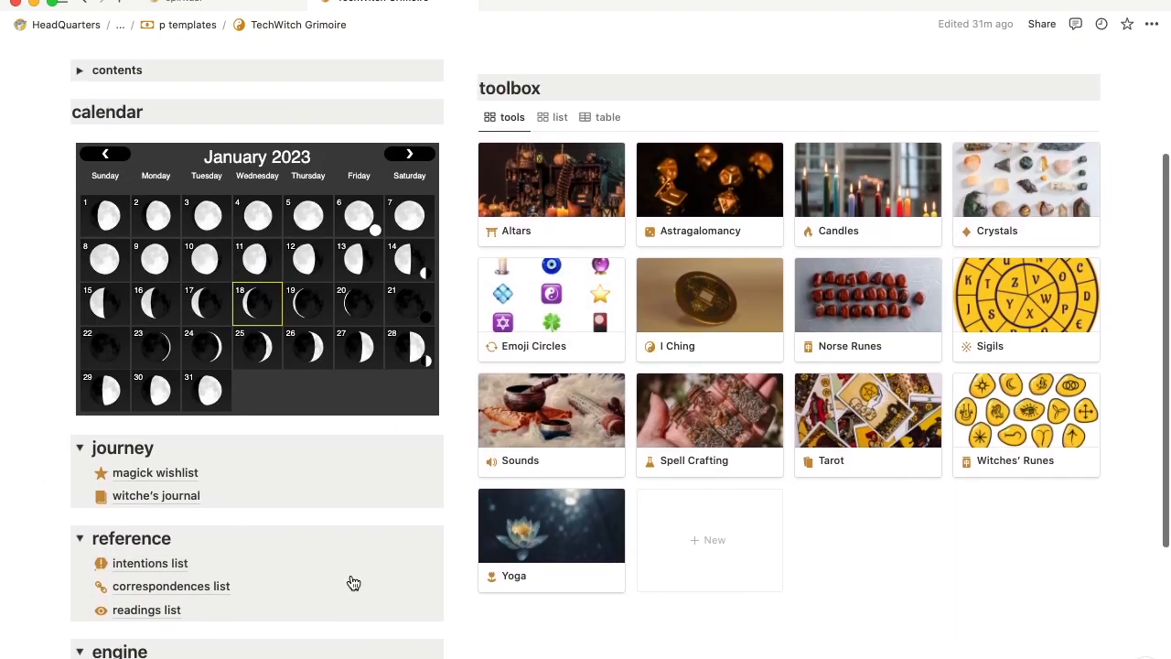